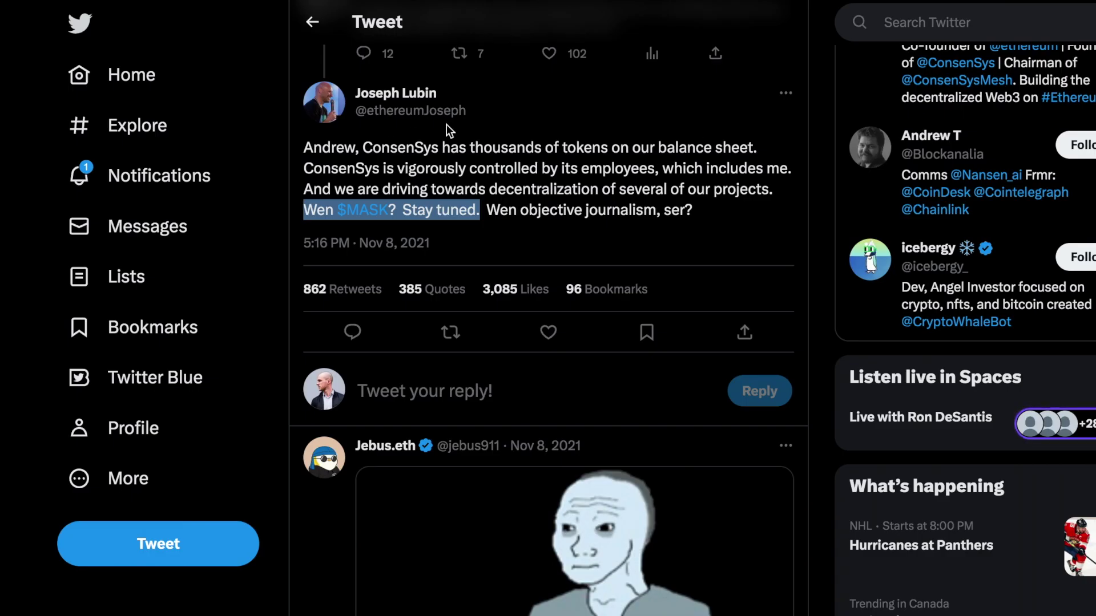
- Deselect the emphasised $MASK line in the tweet
left_click(326, 215)
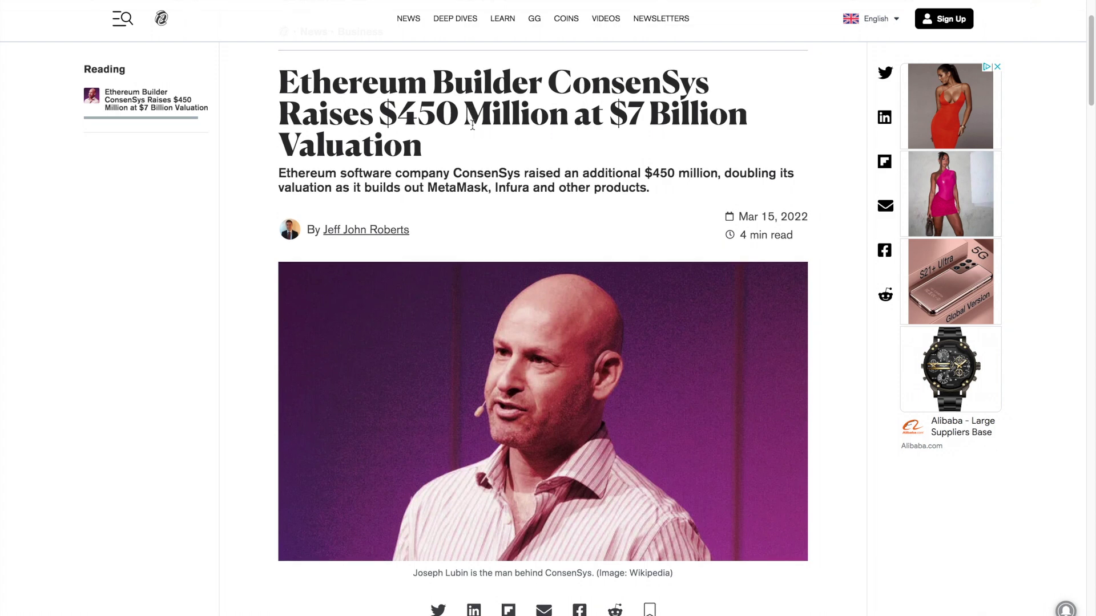
- Highlight the '$450 Million' and '30M Users' headline figures in Decrypt
left_click_drag(378, 111, 566, 110)
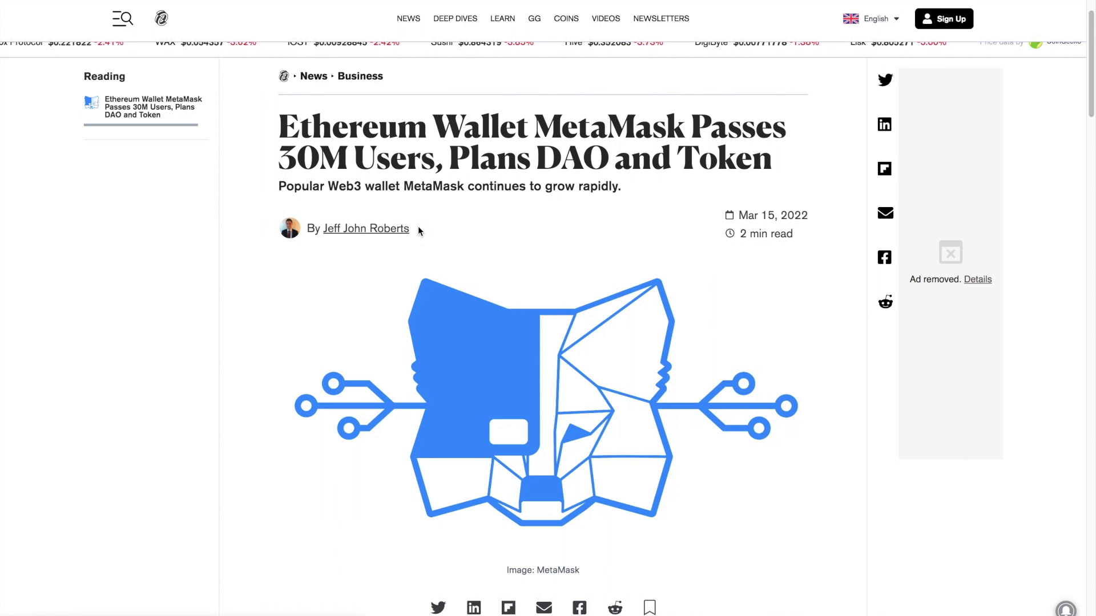
left_click_drag(279, 157, 449, 153)
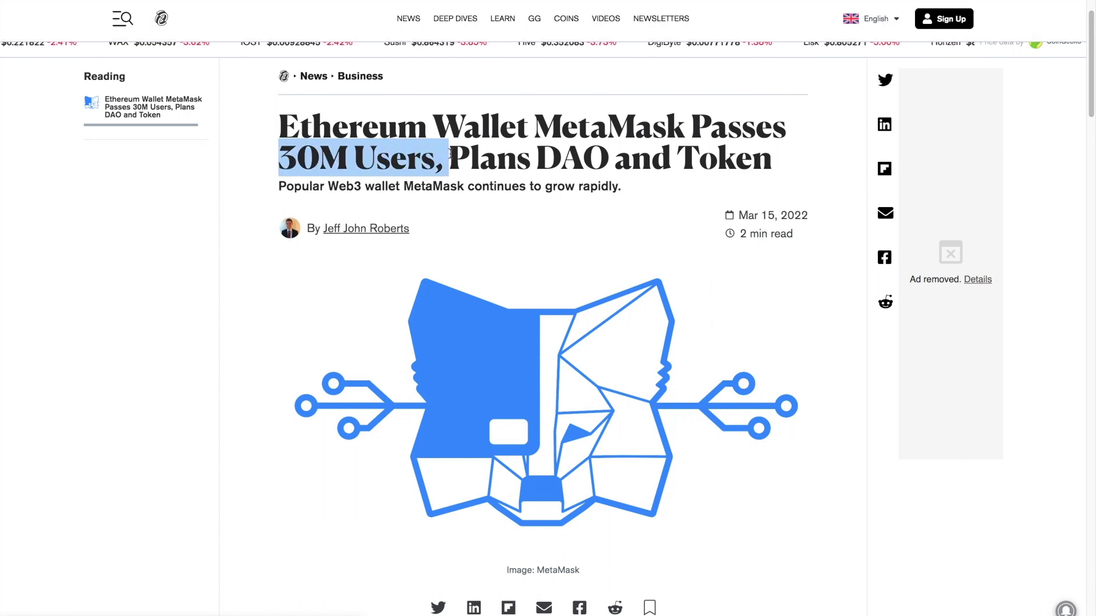
left_click(776, 102)
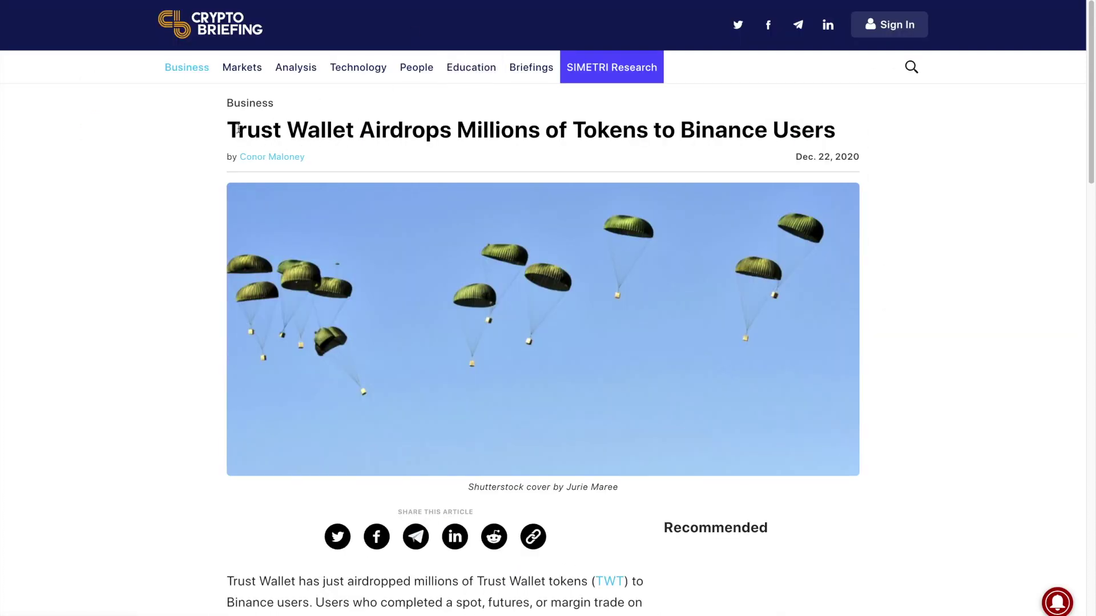
- Highlight the Trust Wallet airdrop headline and the TWT name-to-market-cap figures
left_click_drag(240, 130, 588, 130)
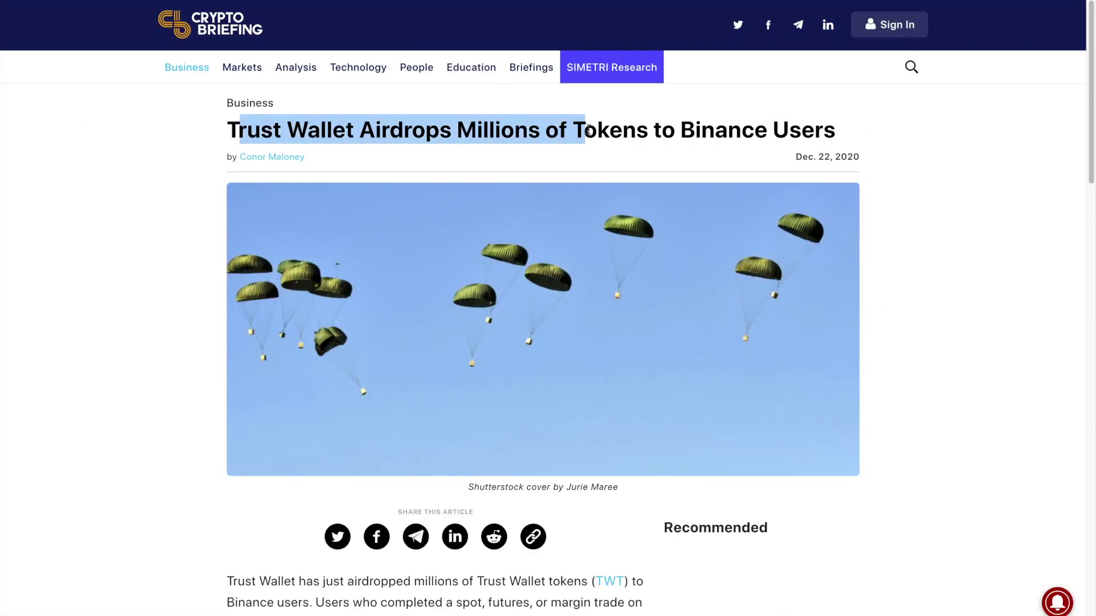
left_click(587, 130)
scroll(672, 134, "down", 1)
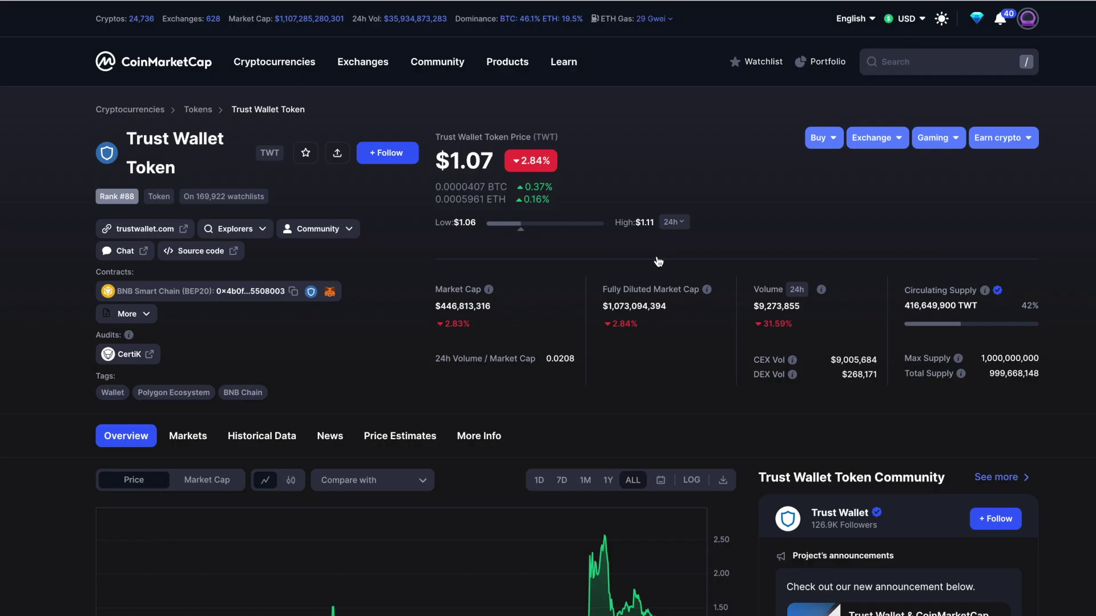
left_click_drag(476, 314, 519, 308)
left_click(519, 308)
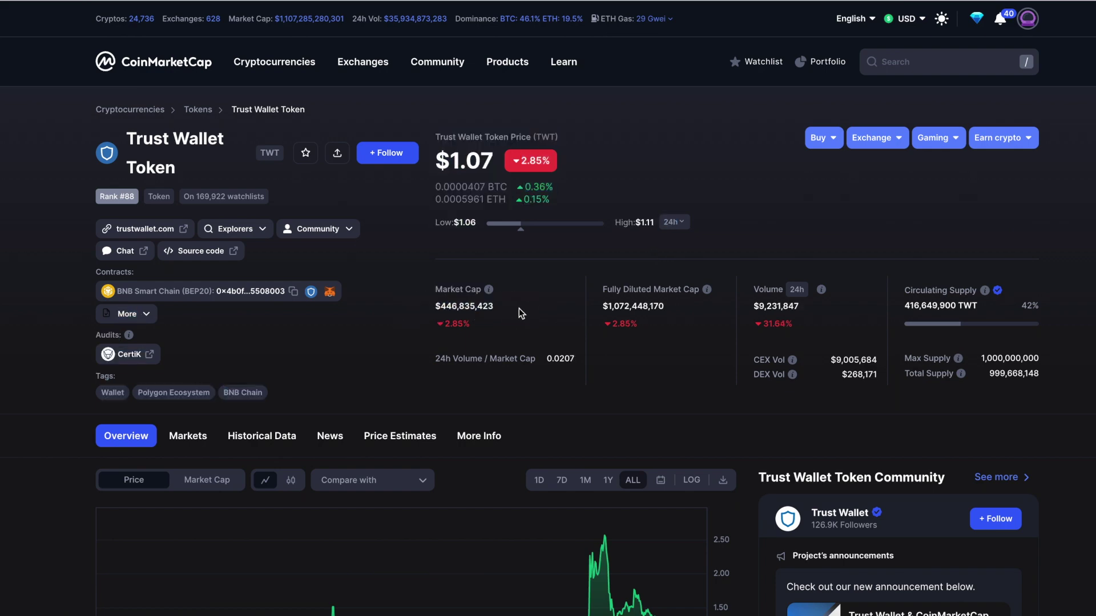
scroll(519, 308, "down", 2)
scroll(519, 308, "up", 2)
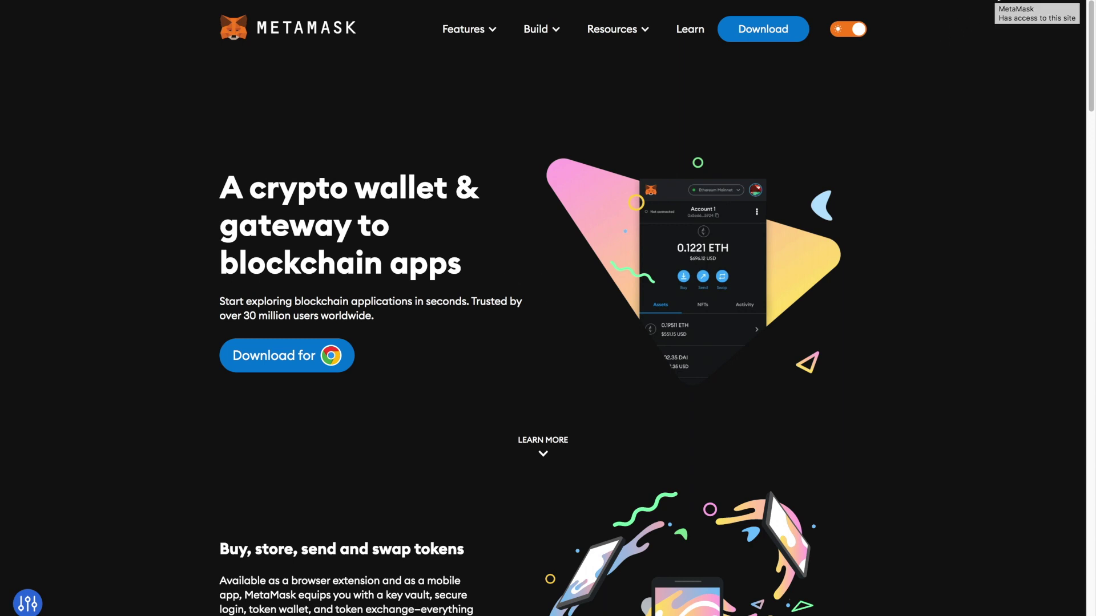
- Open the MetaMask wallet extension from the browser toolbar
left_click(977, 17)
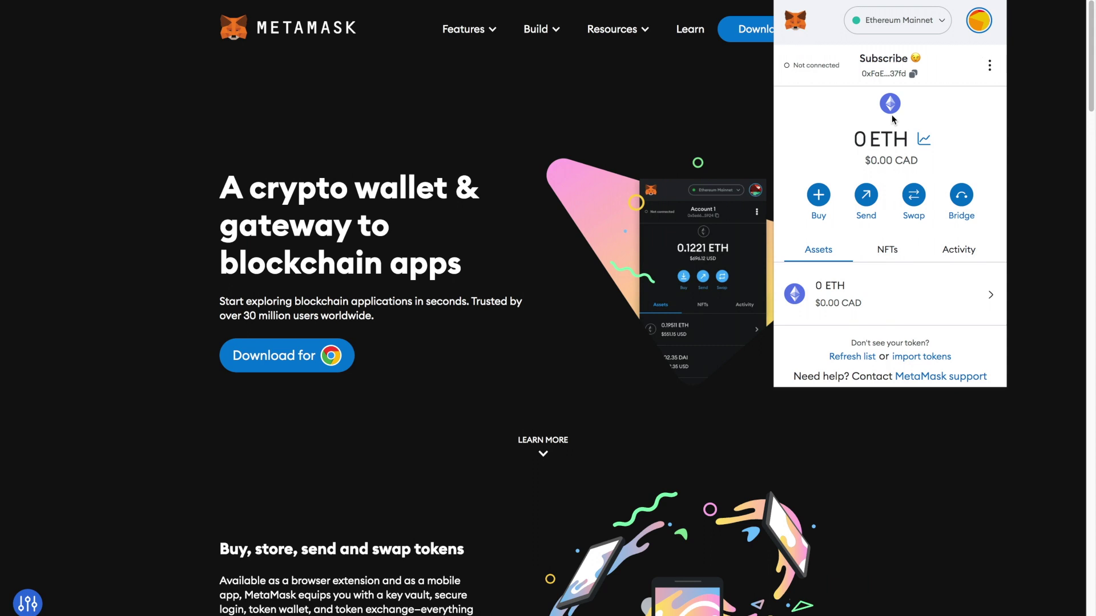
- Copy the 0 ETH Ethereum Mainnet account address and scroll down the wallet
left_click(894, 74)
scroll(923, 117, "down", 1)
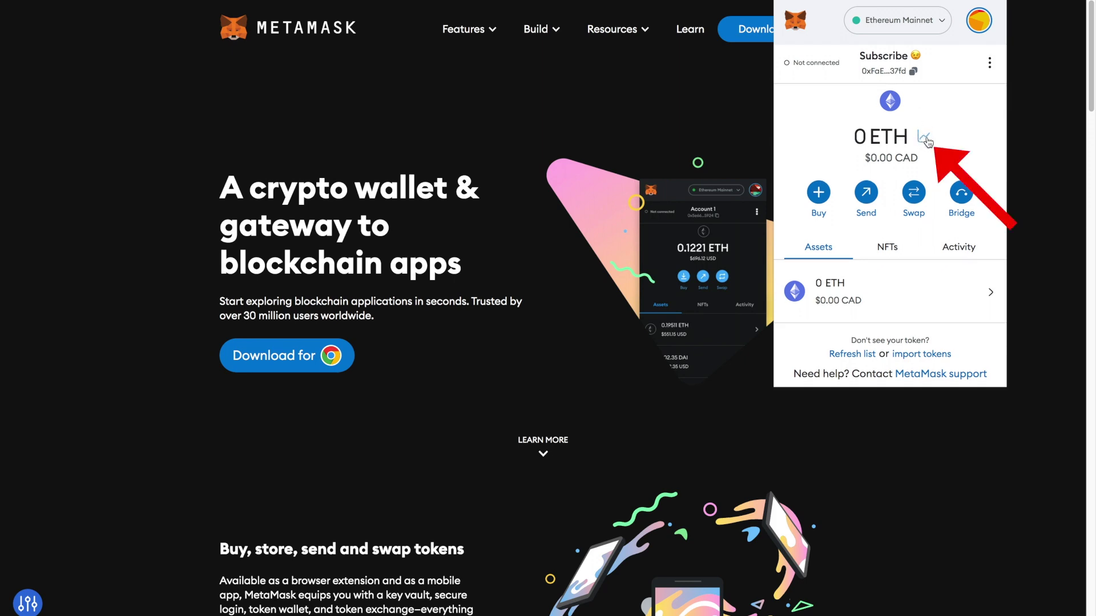
- Open Portfolio's Buy page and set the buying region to Ontario, Canada
left_click(924, 138)
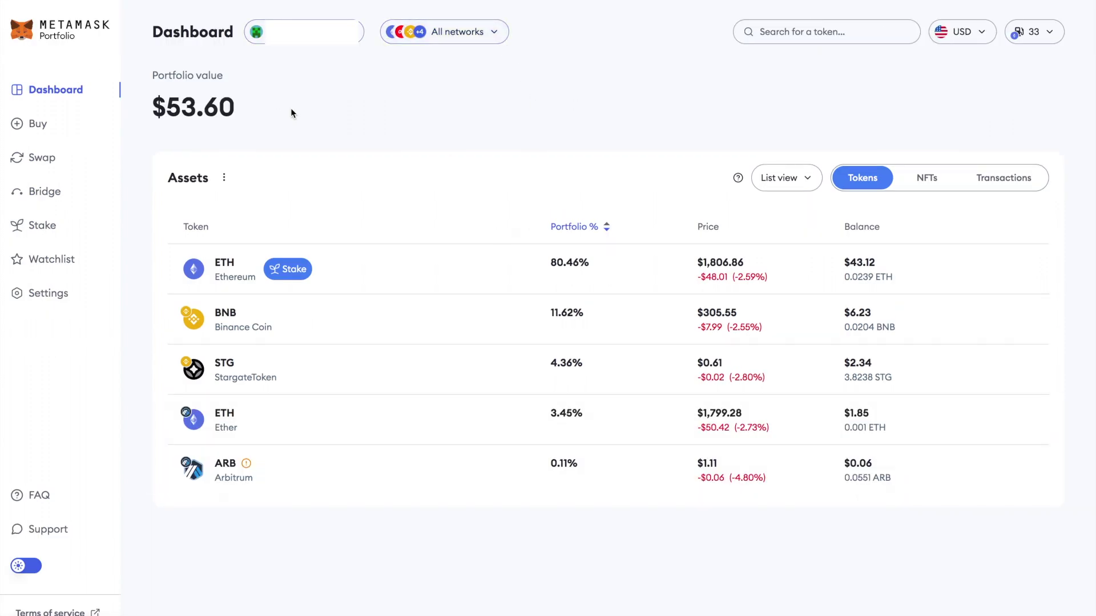
left_click(38, 124)
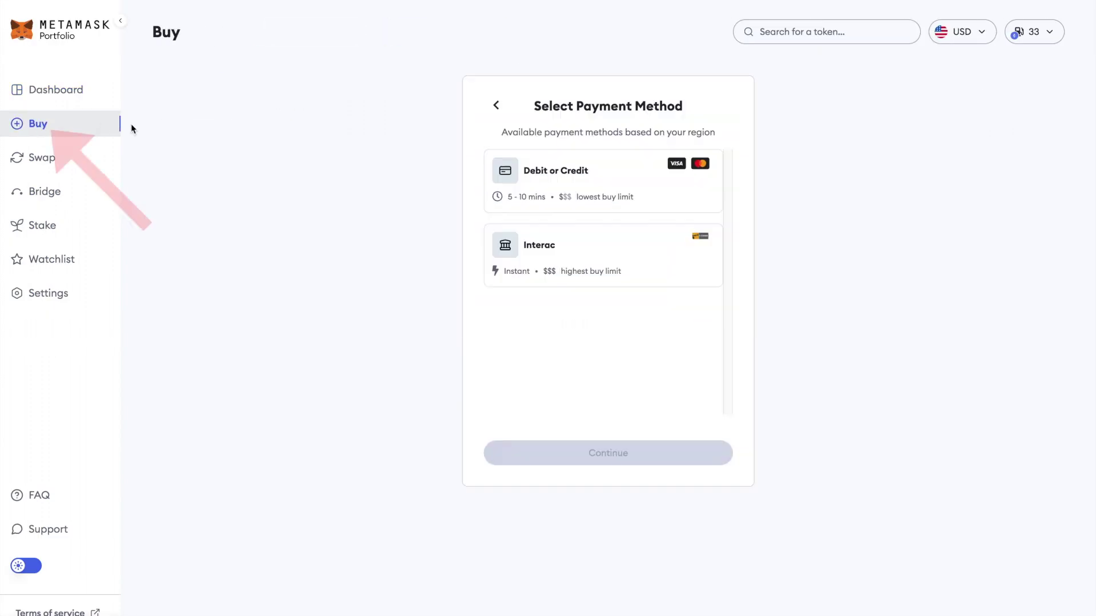
left_click(486, 105)
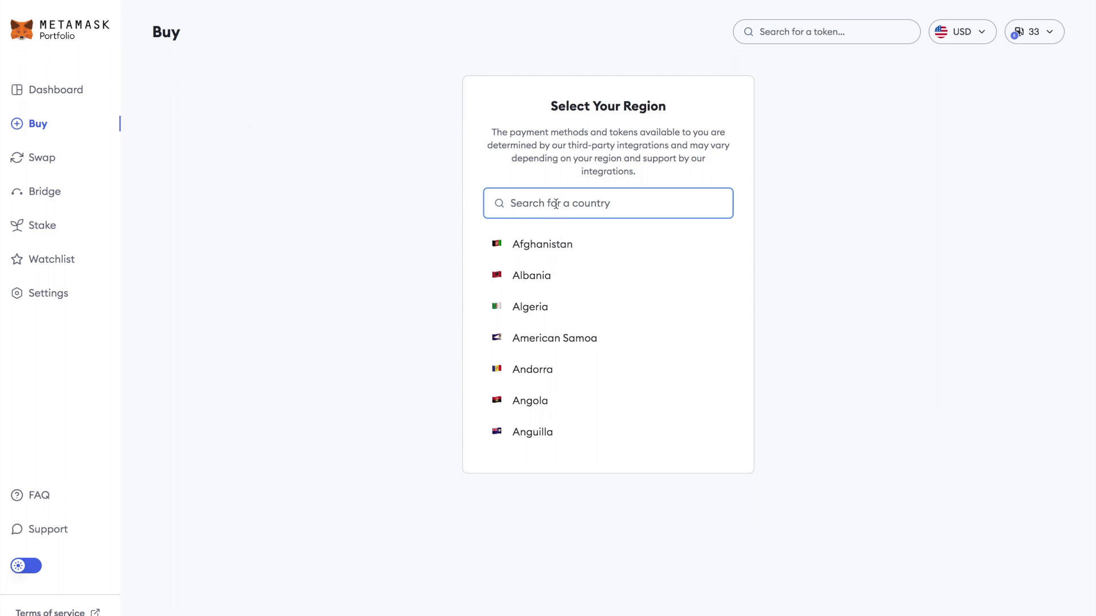
type("cana")
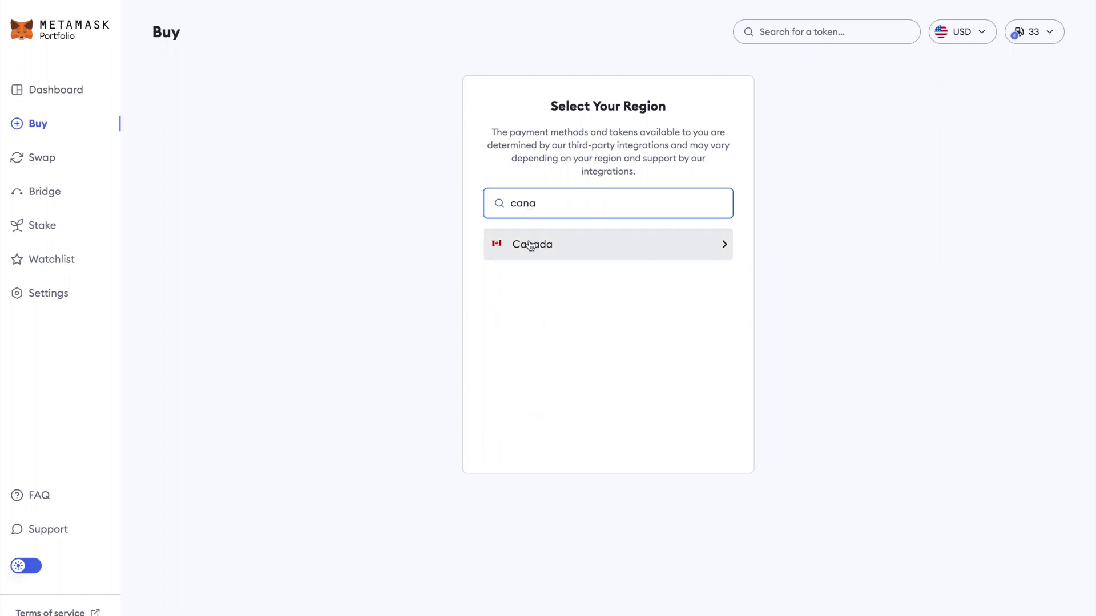
left_click(532, 254)
left_click(530, 442)
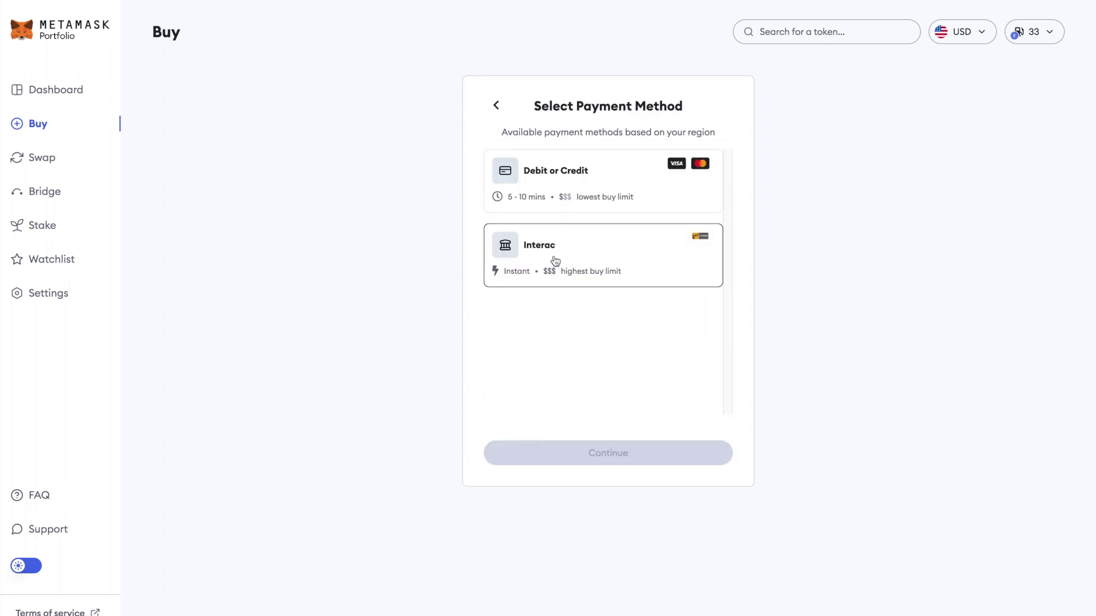
- Choose Interac payment, enter $35 CAD, and request purchase quotes
left_click(548, 239)
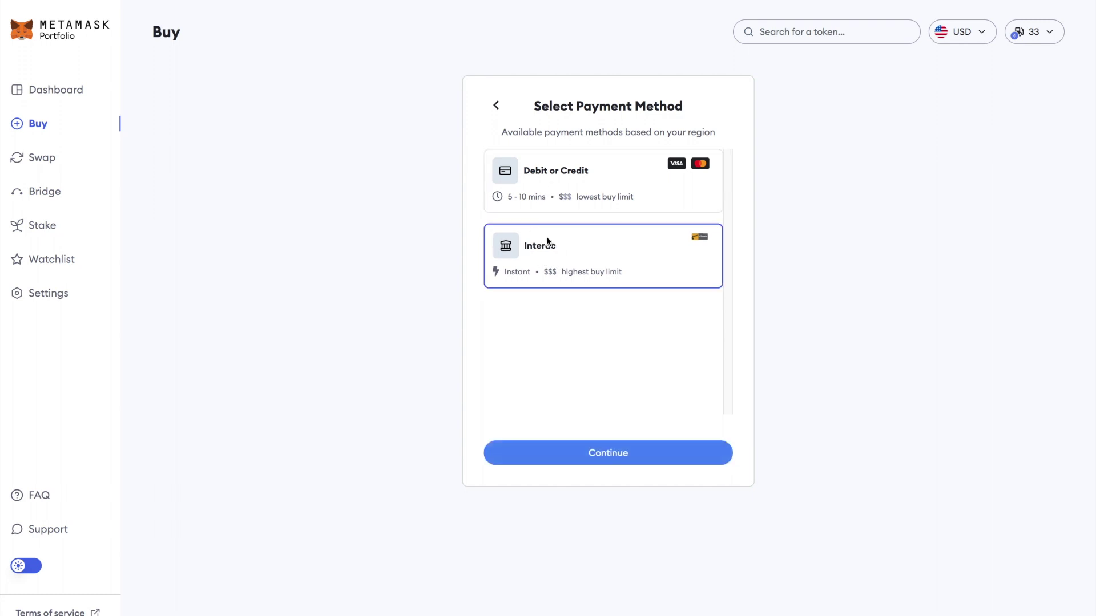
left_click(582, 450)
type("30")
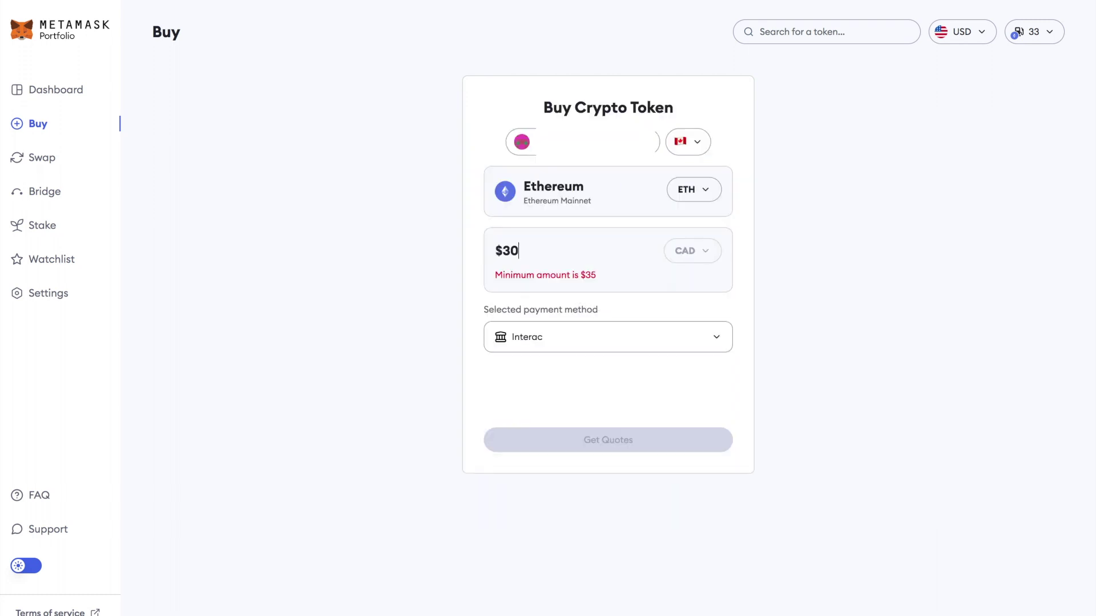
key("BackSpace")
type("4")
key("BackSpace")
type("5")
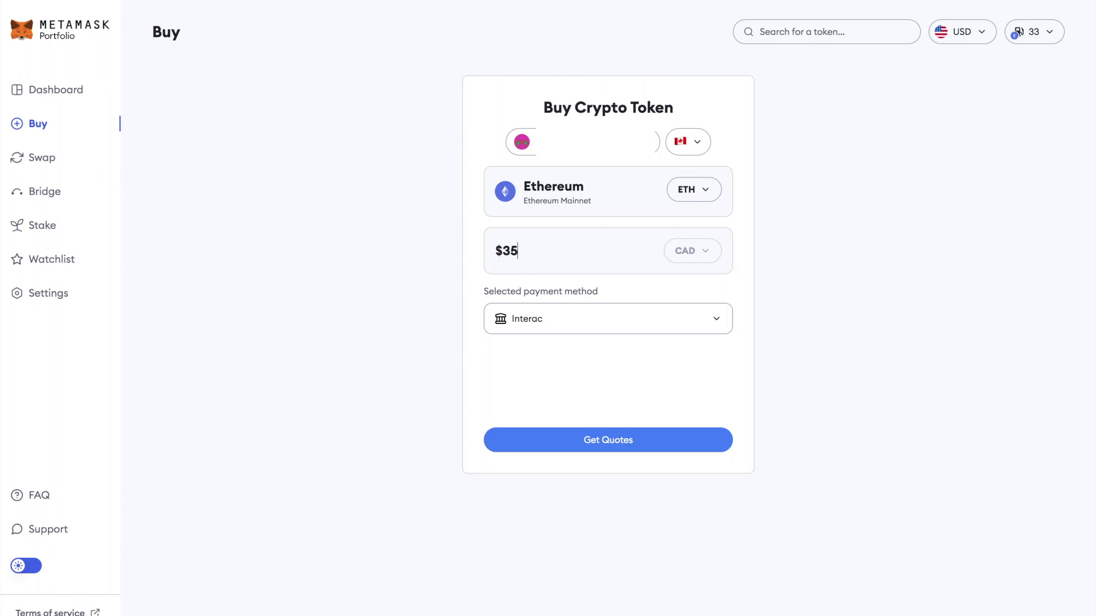
left_click(609, 444)
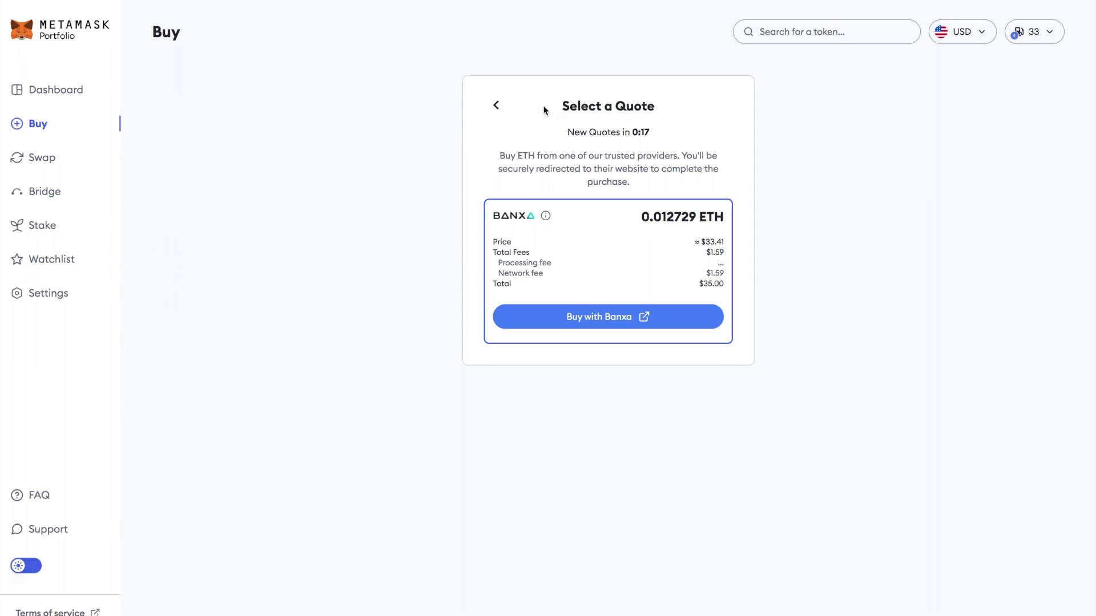
- Leave the Buy form and browse the receive-token list on the Swap page
left_click(495, 105)
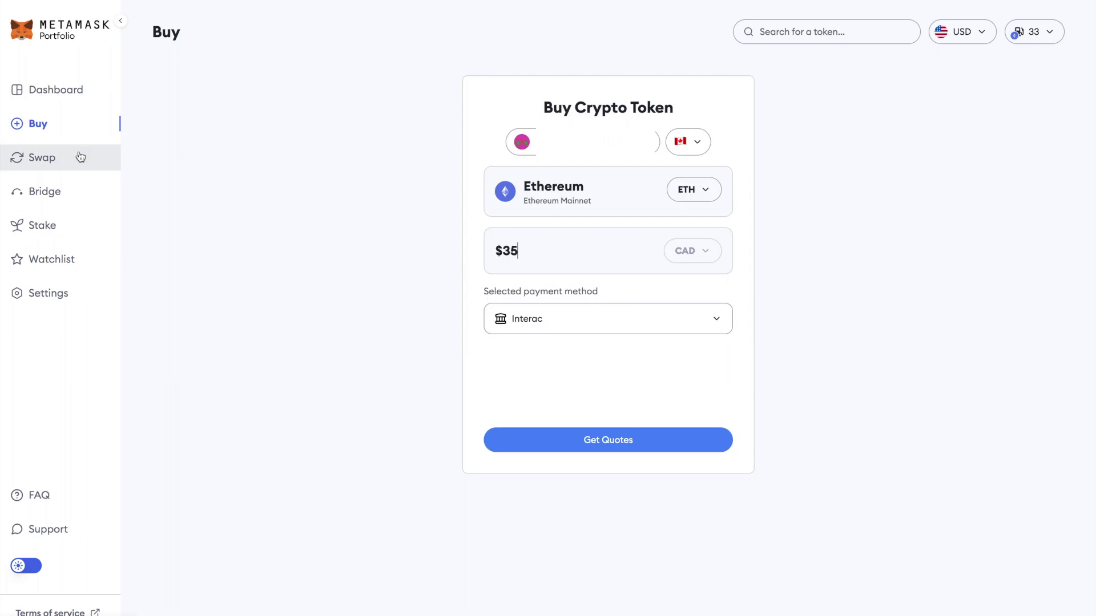
left_click(81, 157)
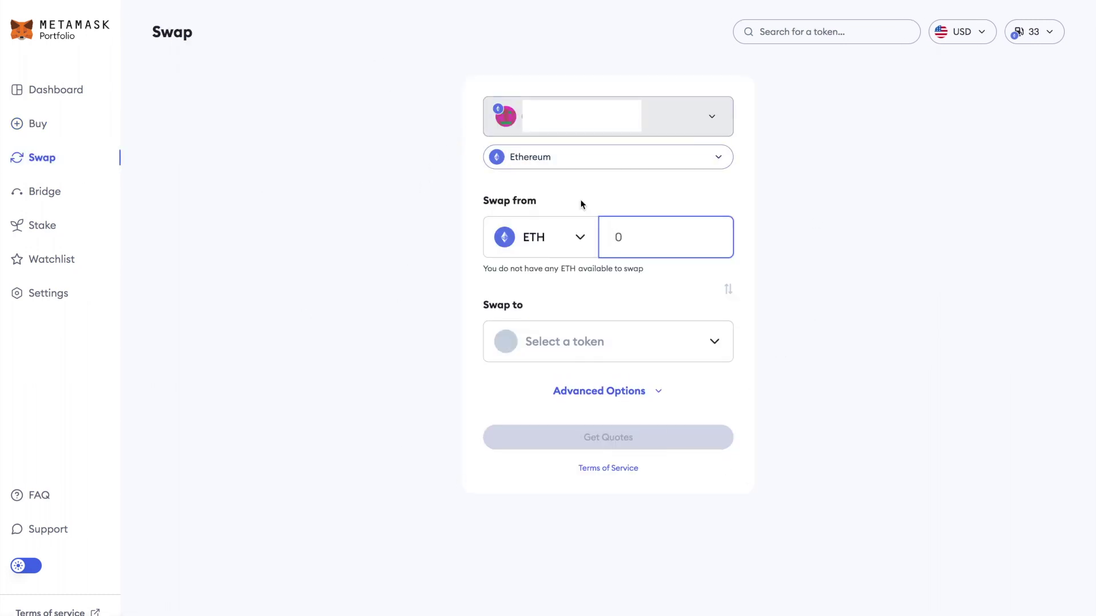
left_click(660, 331)
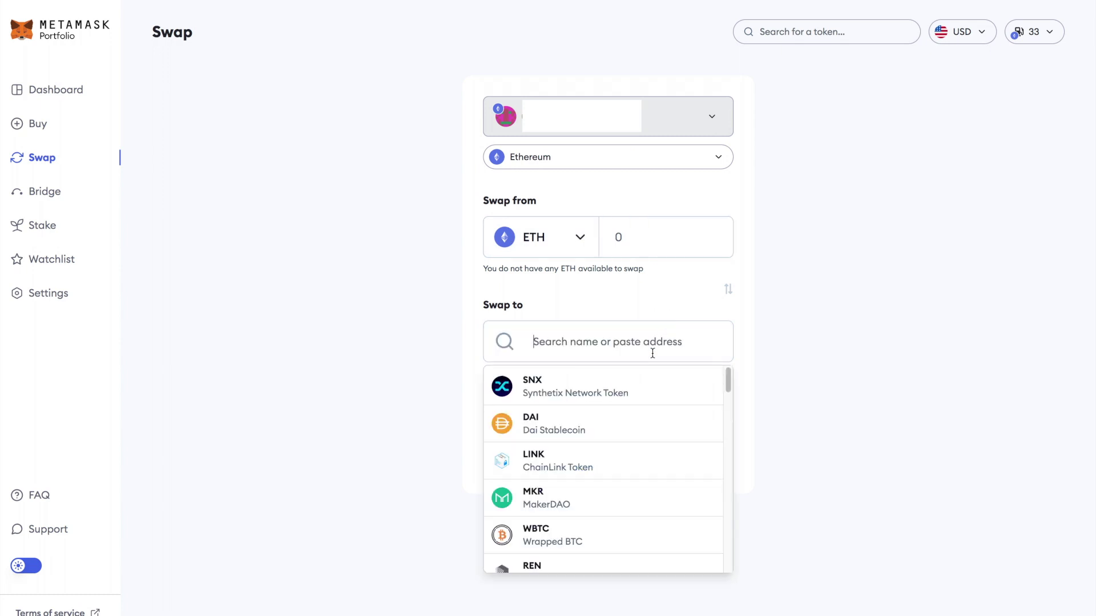
scroll(622, 415, "down", 5)
scroll(624, 419, "down", 3)
scroll(627, 415, "up", 2)
scroll(656, 399, "up", 6)
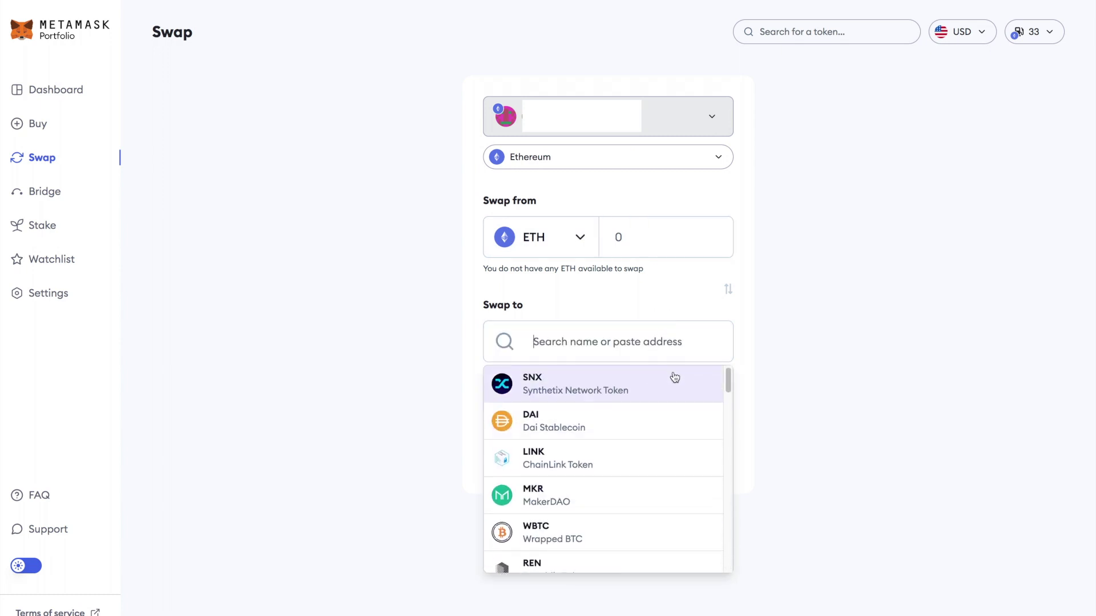
left_click(898, 316)
- Enter a small ETH amount, choose DAI to receive, and fetch swap quotes
type("0.001")
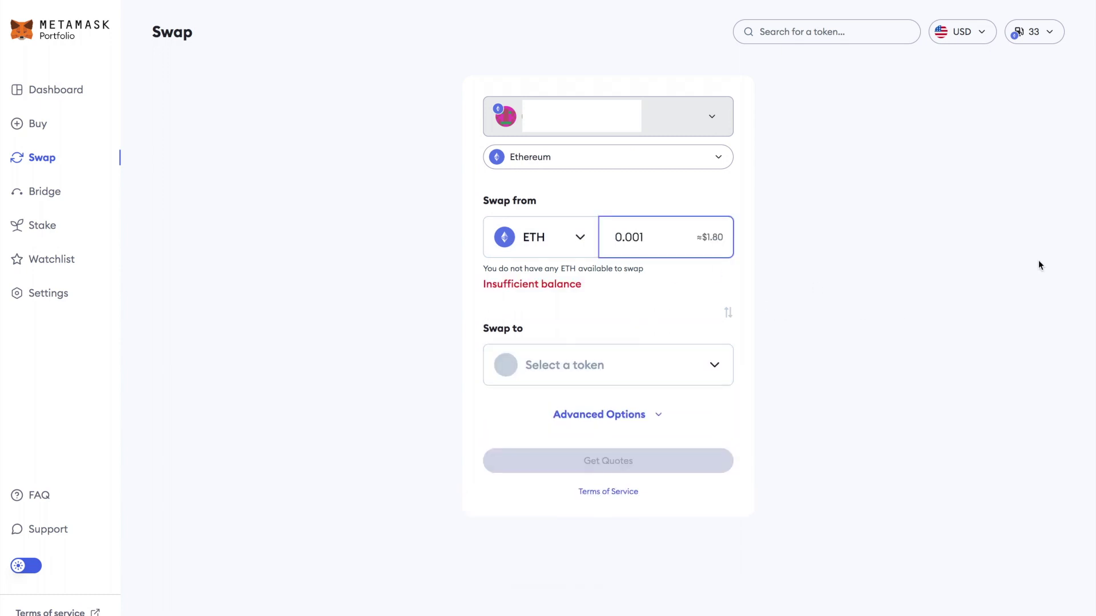
key("BackSpace")
type("2")
key("BackSpace")
type("4")
left_click(588, 365)
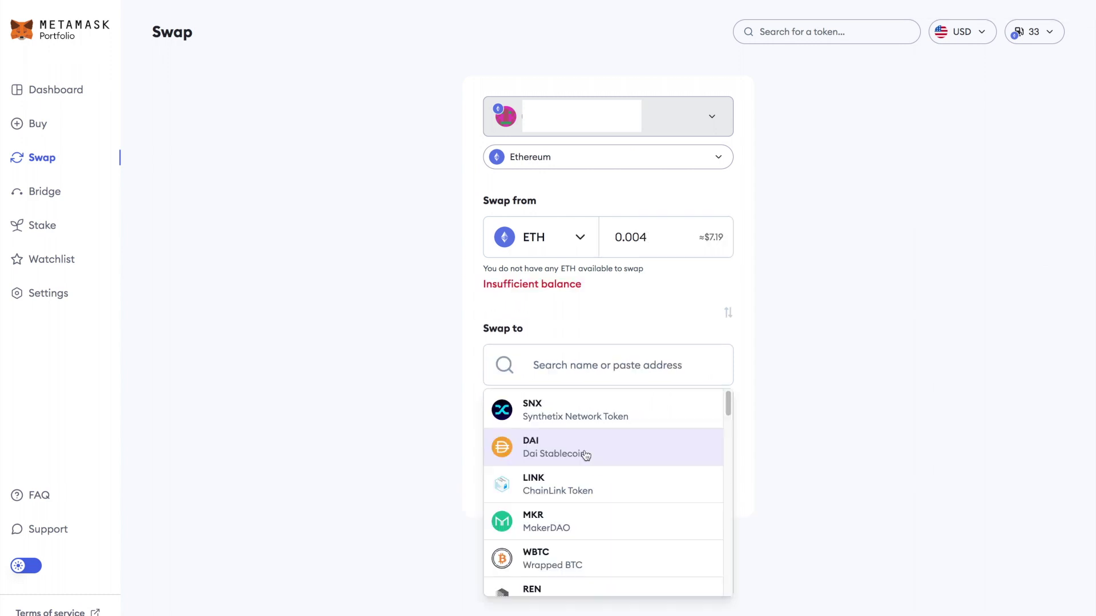
left_click(586, 455)
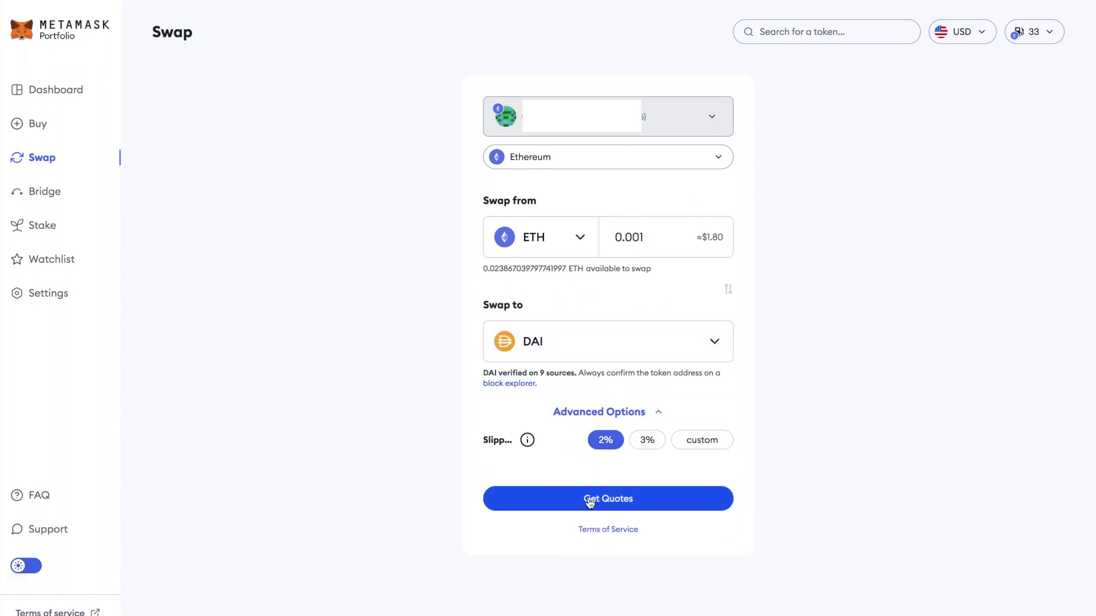
left_click(589, 501)
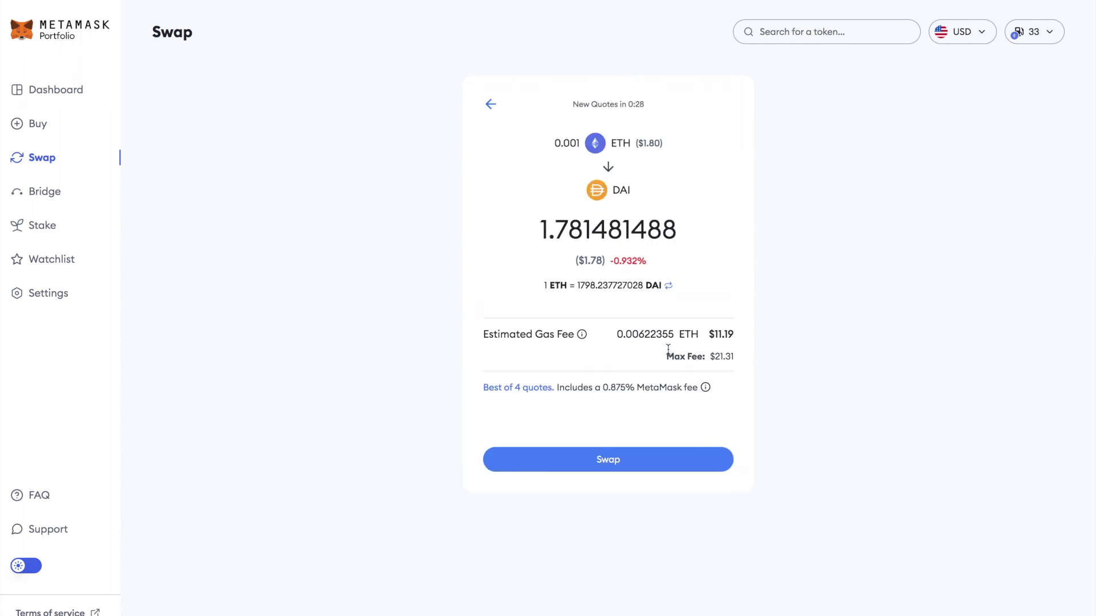
- Inspect the quote's gas fee and 0.875% MetaMask fee, then head to Bridge
left_click_drag(615, 334, 729, 335)
left_click(718, 351)
left_click_drag(604, 389, 631, 391)
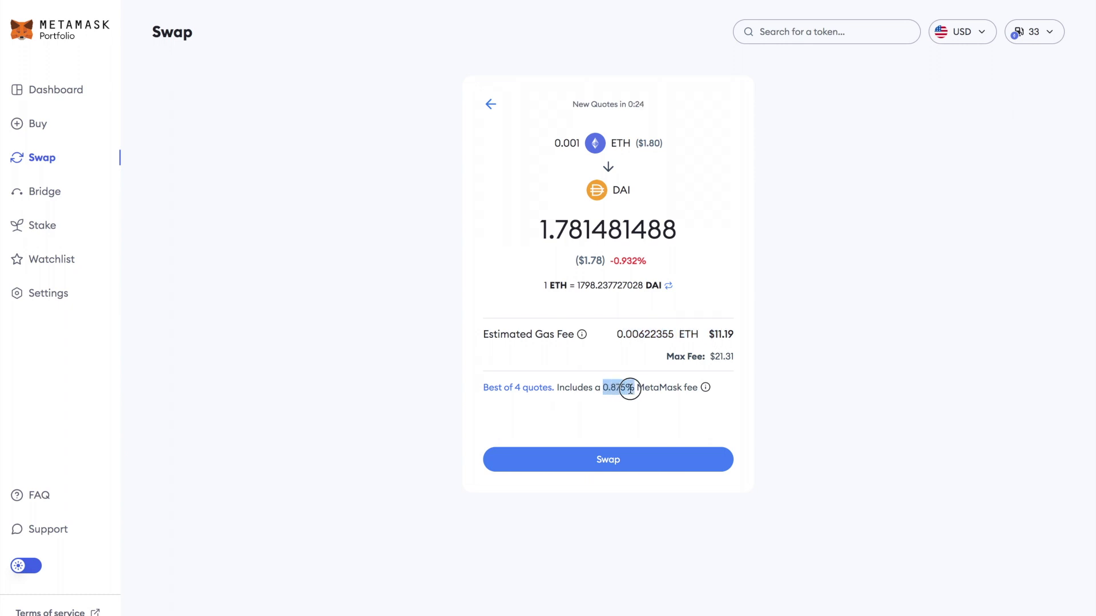
left_click(678, 392)
triple_click(609, 391)
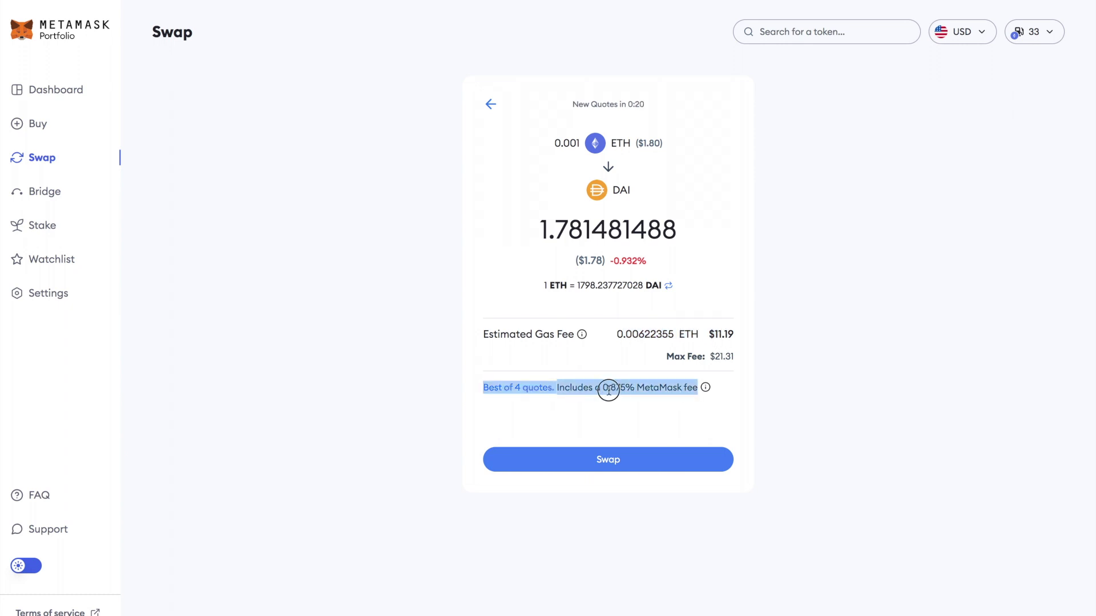
left_click(610, 391)
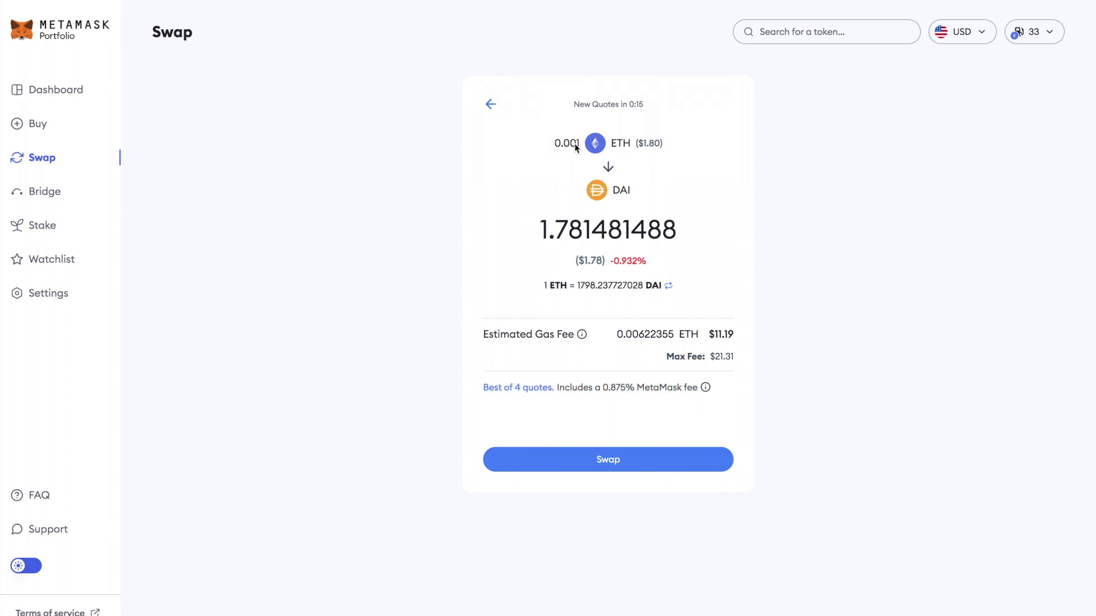
left_click(490, 105)
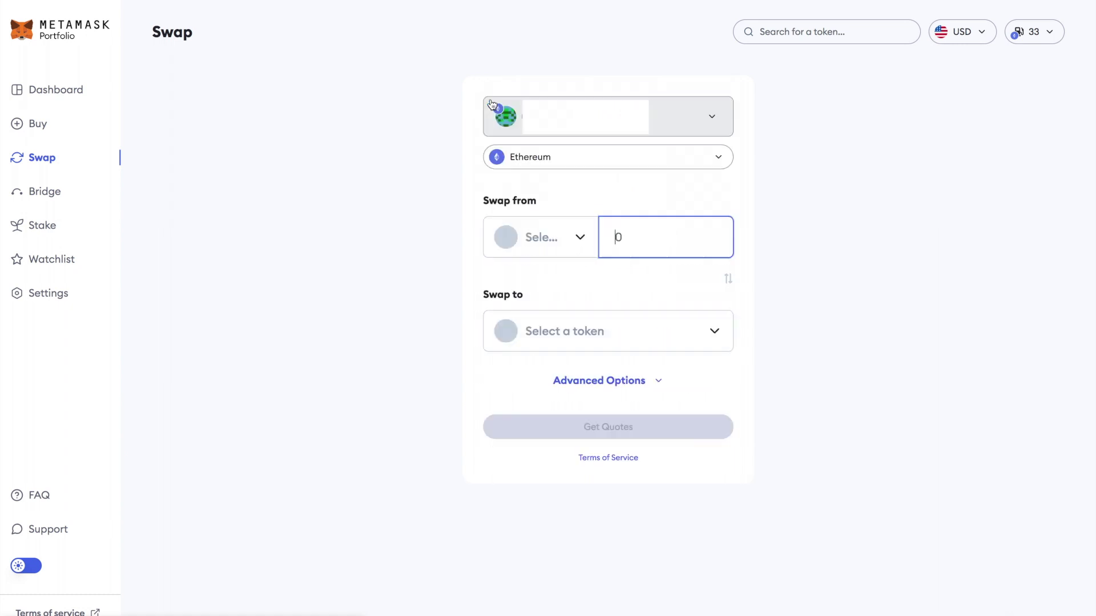
left_click(62, 200)
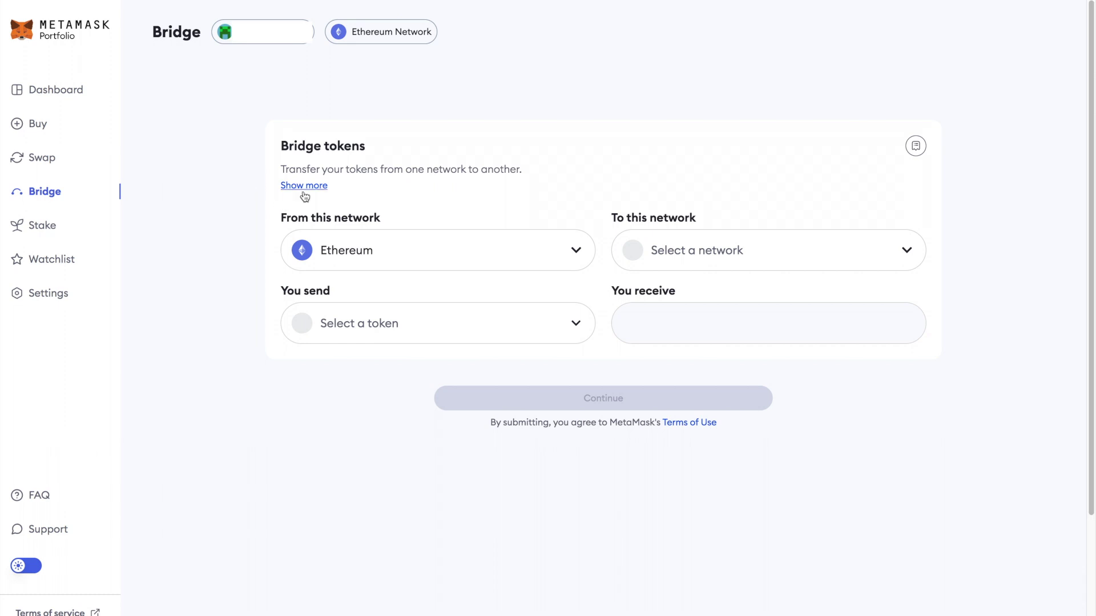
- Set up a 10 USDT bridge from BNB Chain to Arbitrum
left_click(412, 263)
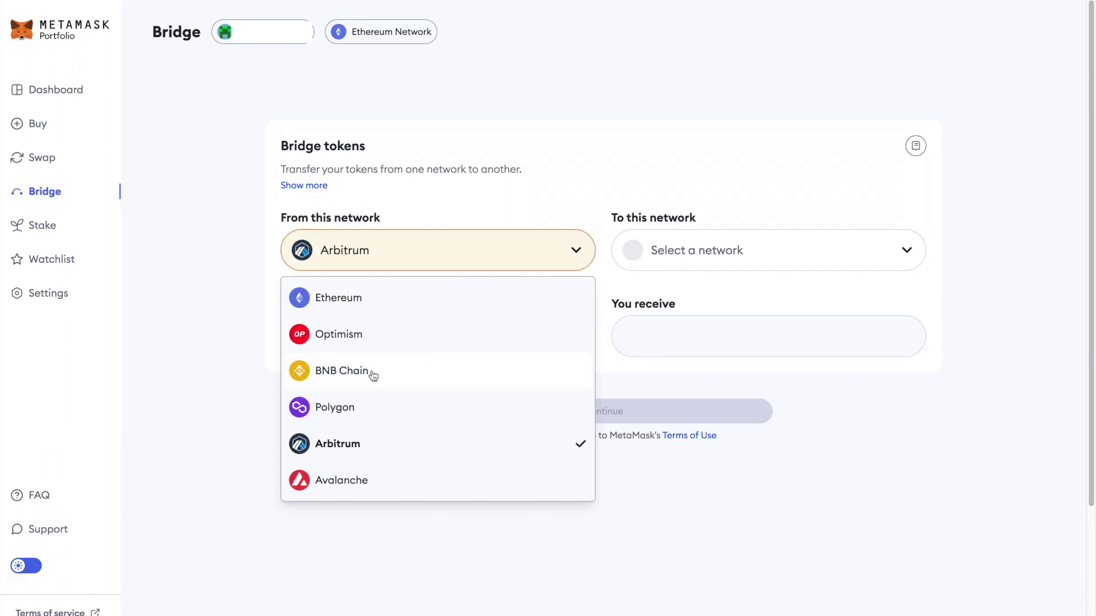
left_click(373, 375)
left_click(758, 243)
left_click(687, 444)
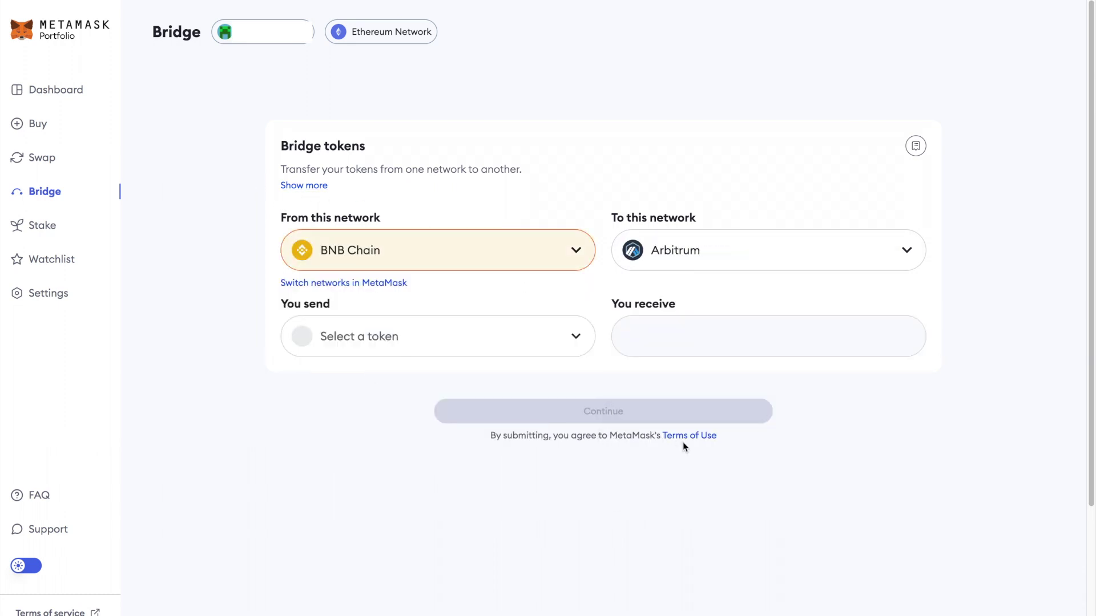
left_click(402, 341)
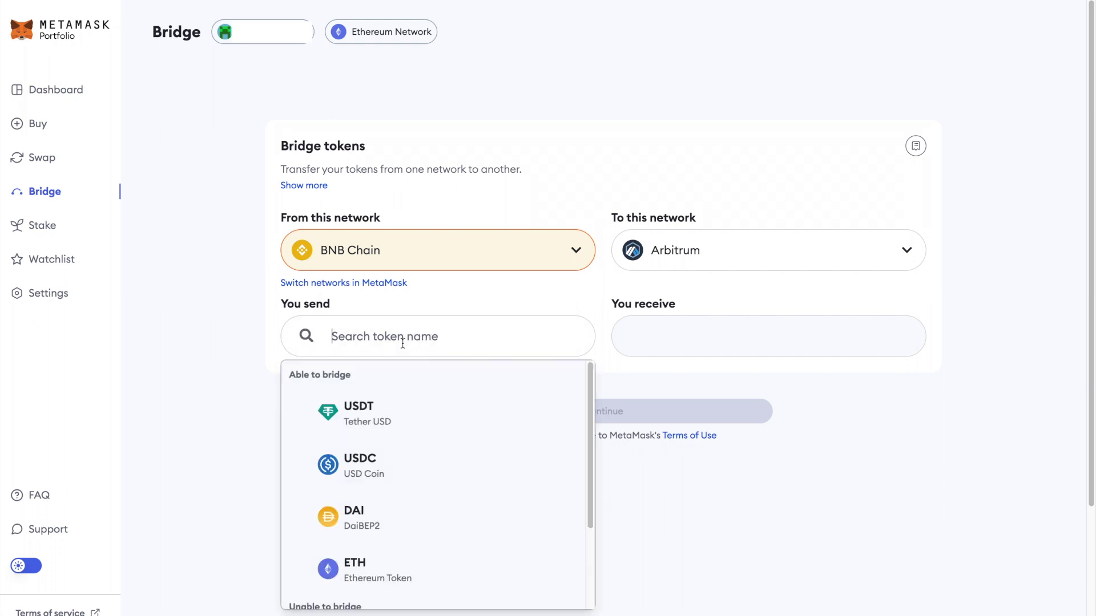
left_click(371, 420)
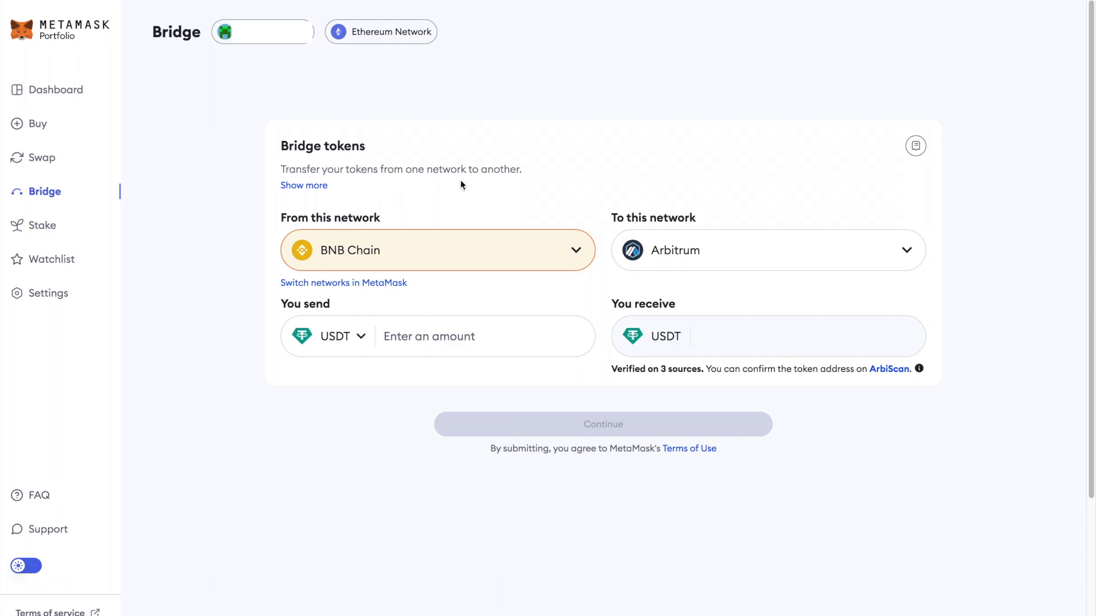
type("10")
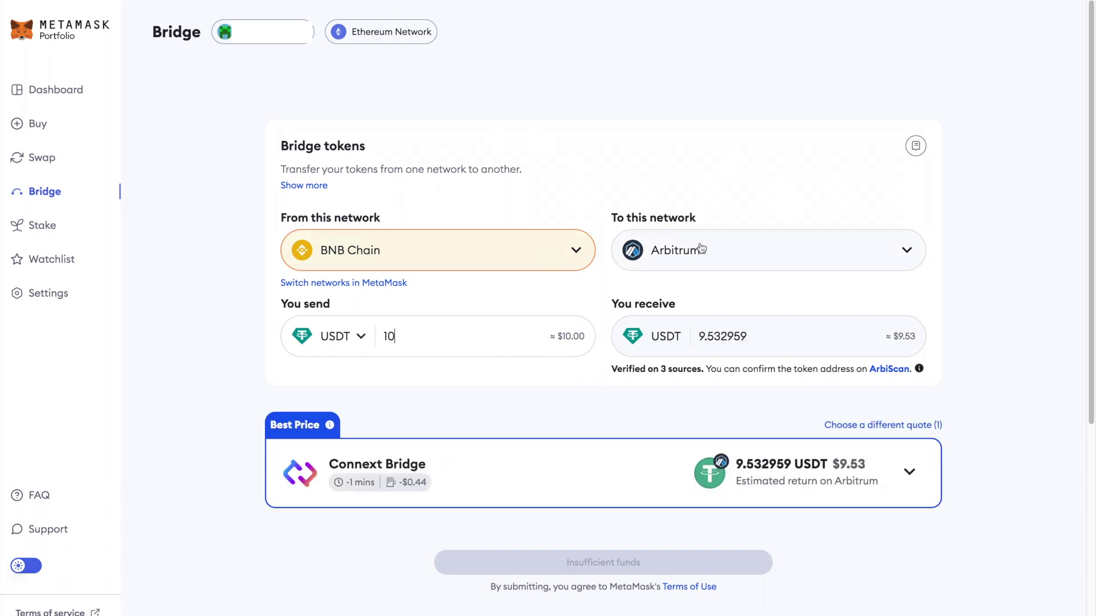
- Switch the source network to Ethereum, keeping Arbitrum as destination
left_click(702, 249)
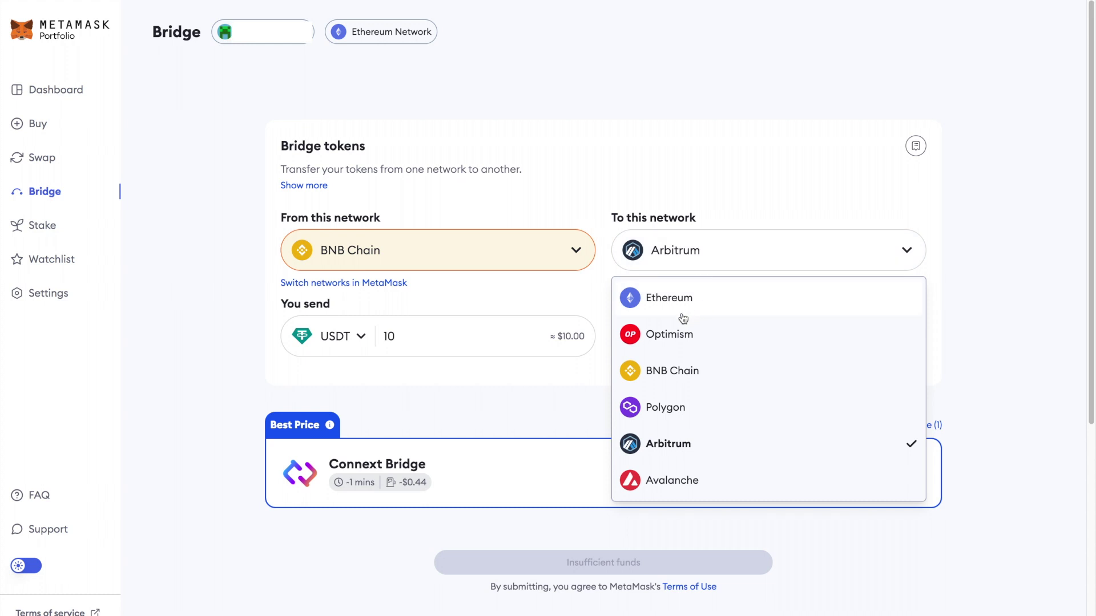
left_click(526, 260)
left_click(385, 301)
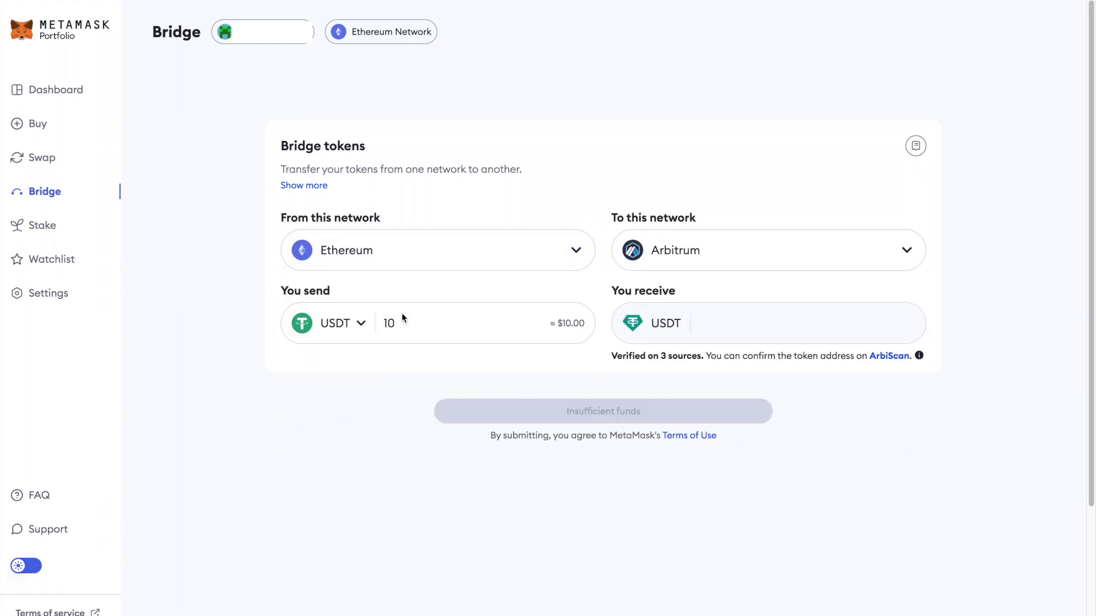
left_click(485, 269)
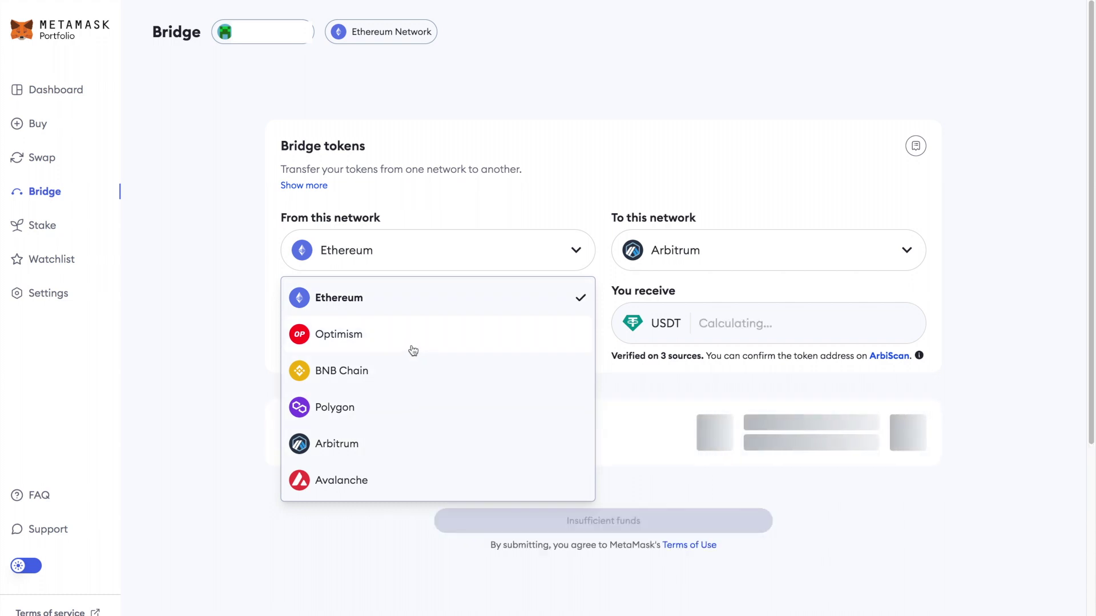
left_click(599, 123)
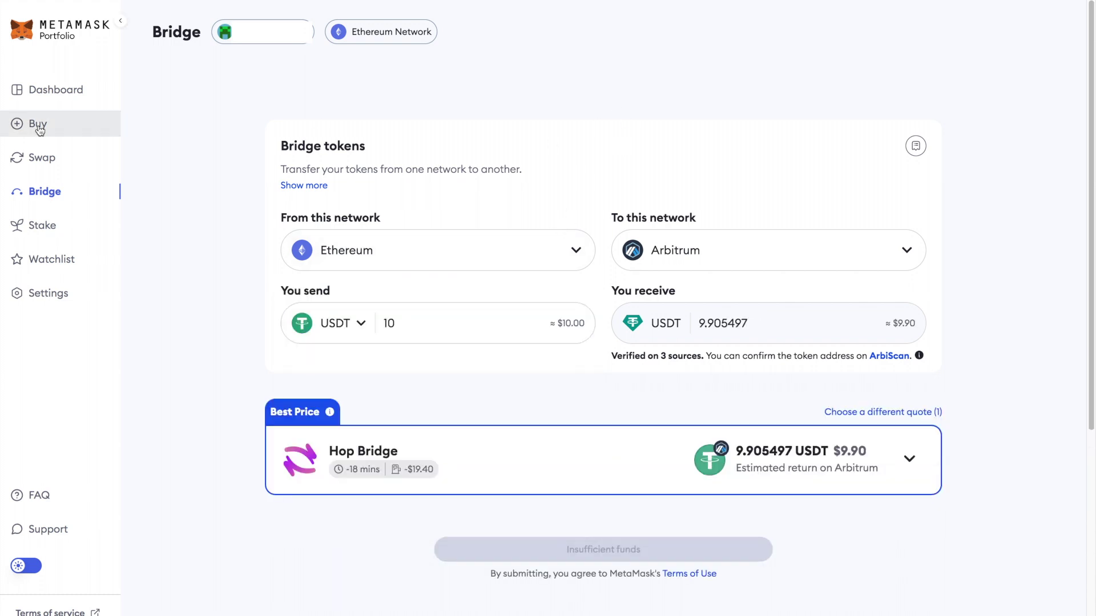
- Compare Lido's no-minimum and Rocket Pool's 0.01 ETH minimum, then open Lido's stake form
left_click(63, 231)
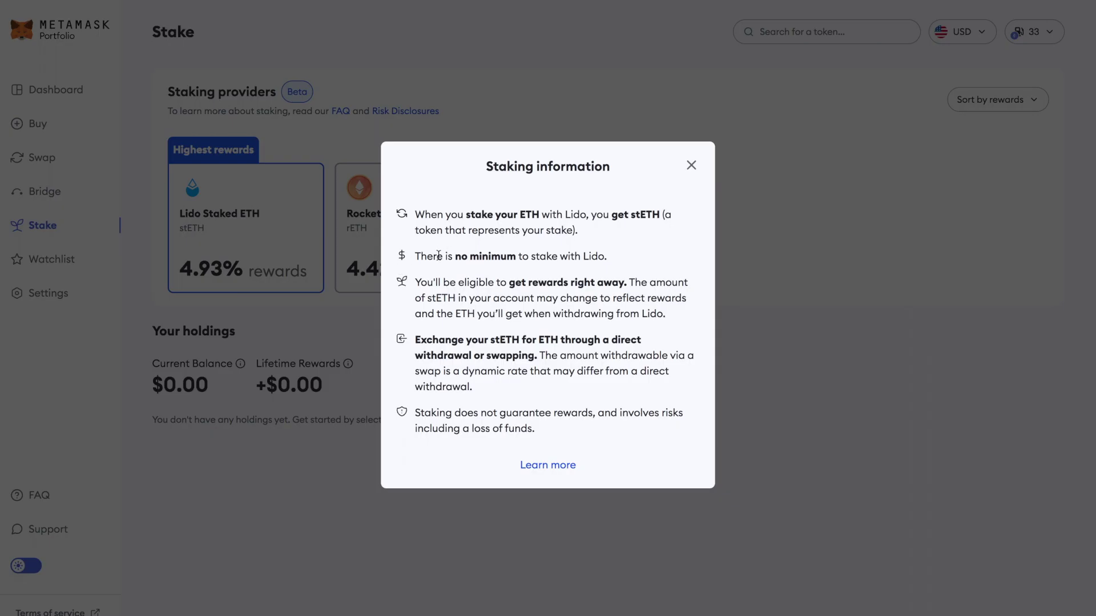
triple_click(448, 257)
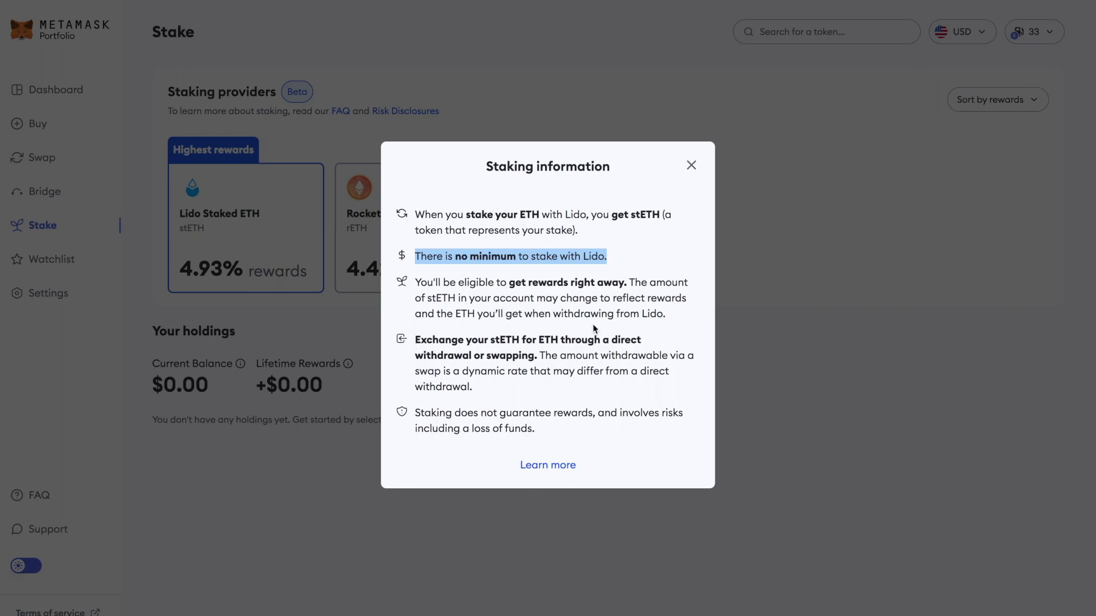
left_click(691, 165)
left_click(437, 266)
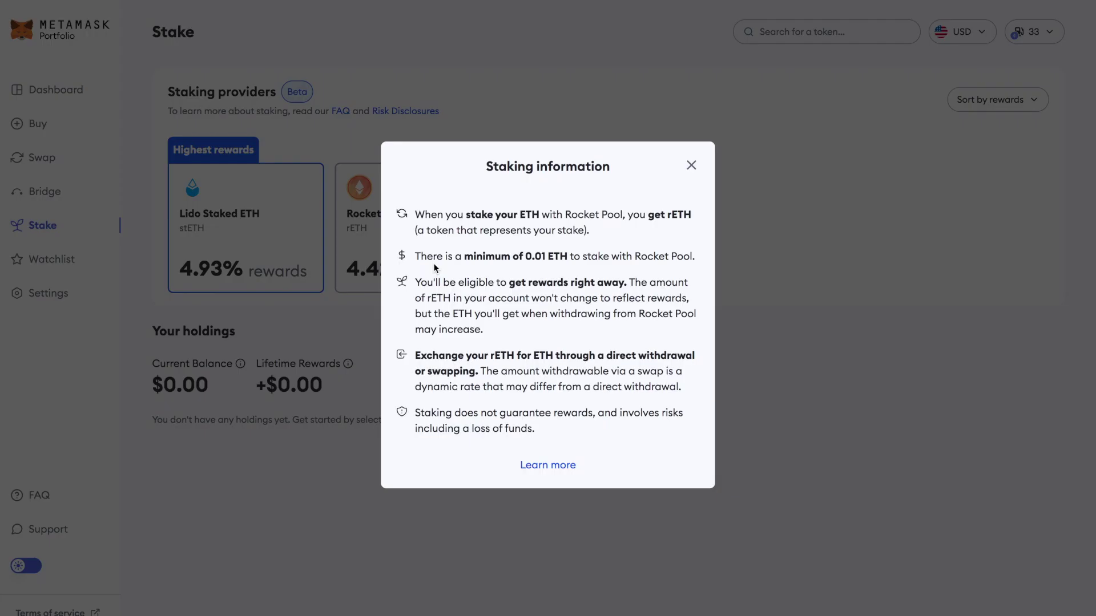
left_click_drag(427, 256, 583, 256)
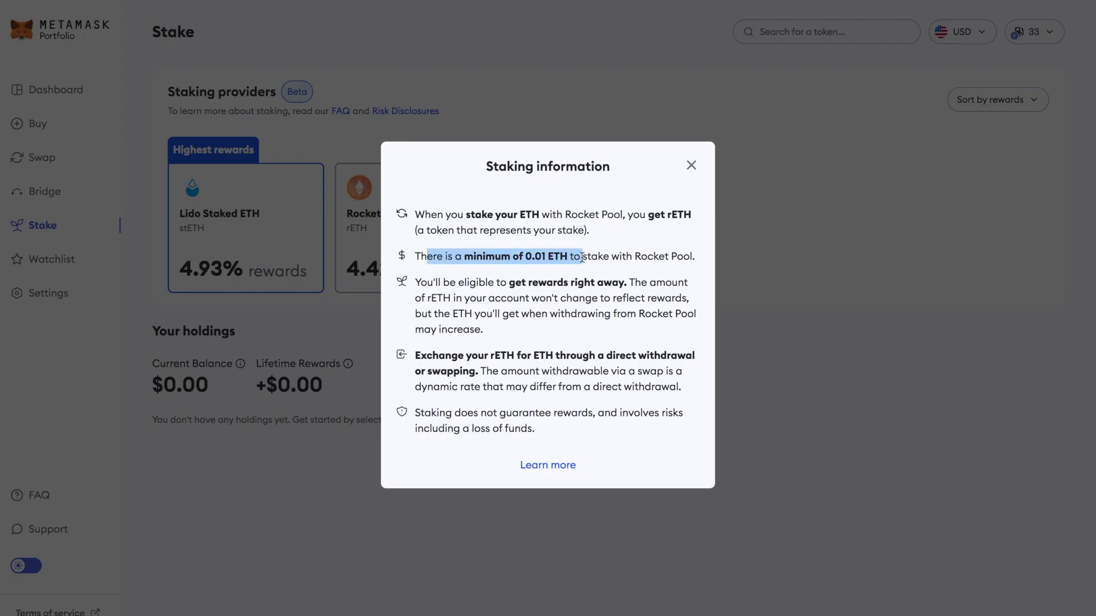
left_click(215, 271)
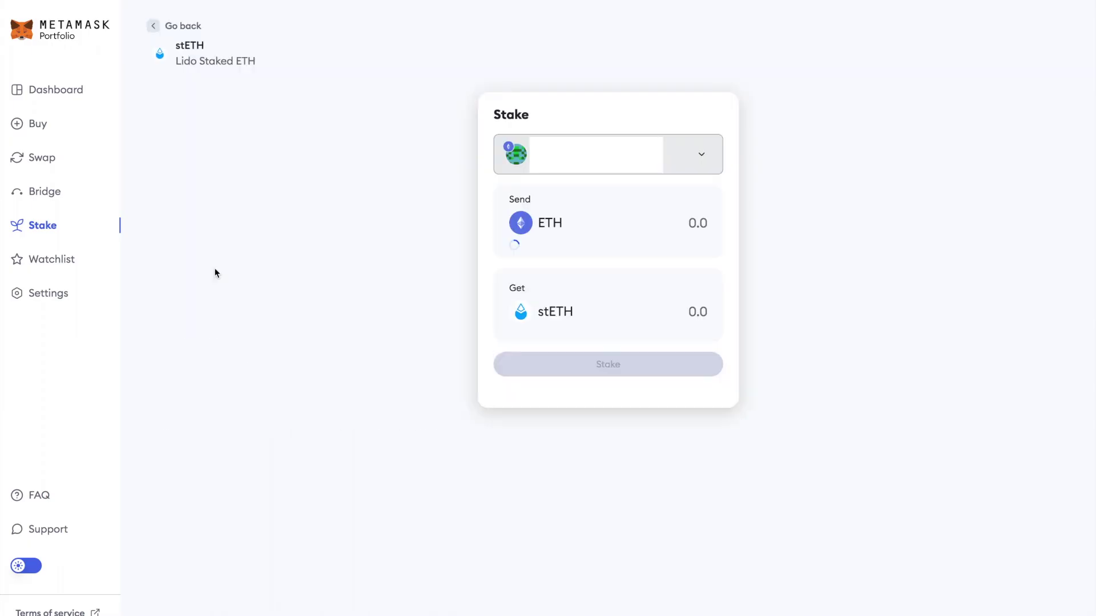
- Review a max 0.0095 ETH Lido stake and its rewards, then return to providers
left_click(645, 223)
key("ctrl+v")
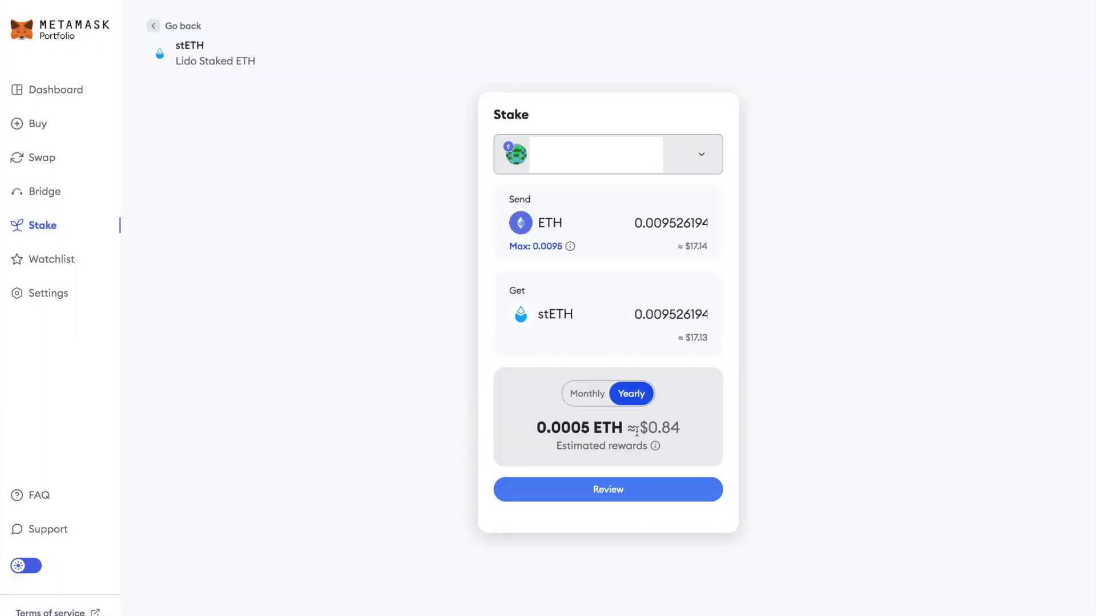
left_click(609, 400)
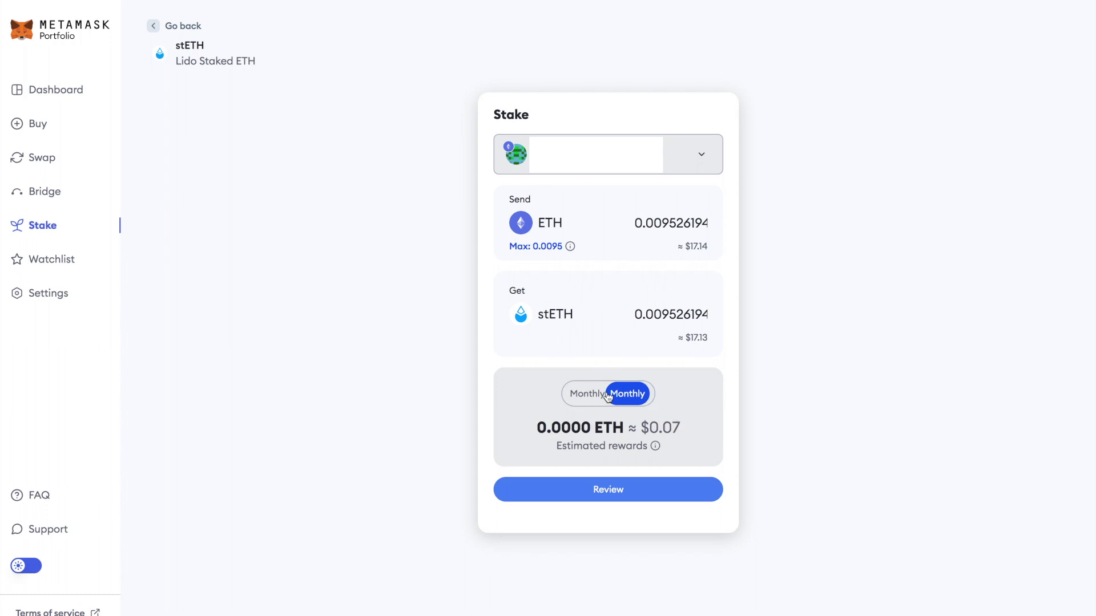
left_click(609, 488)
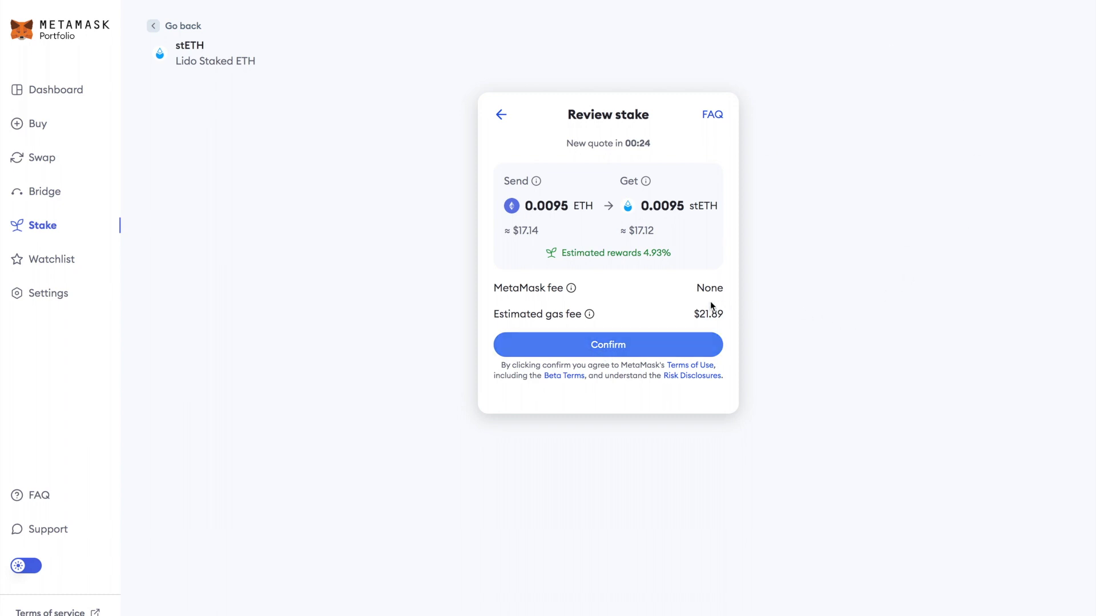
left_click(501, 115)
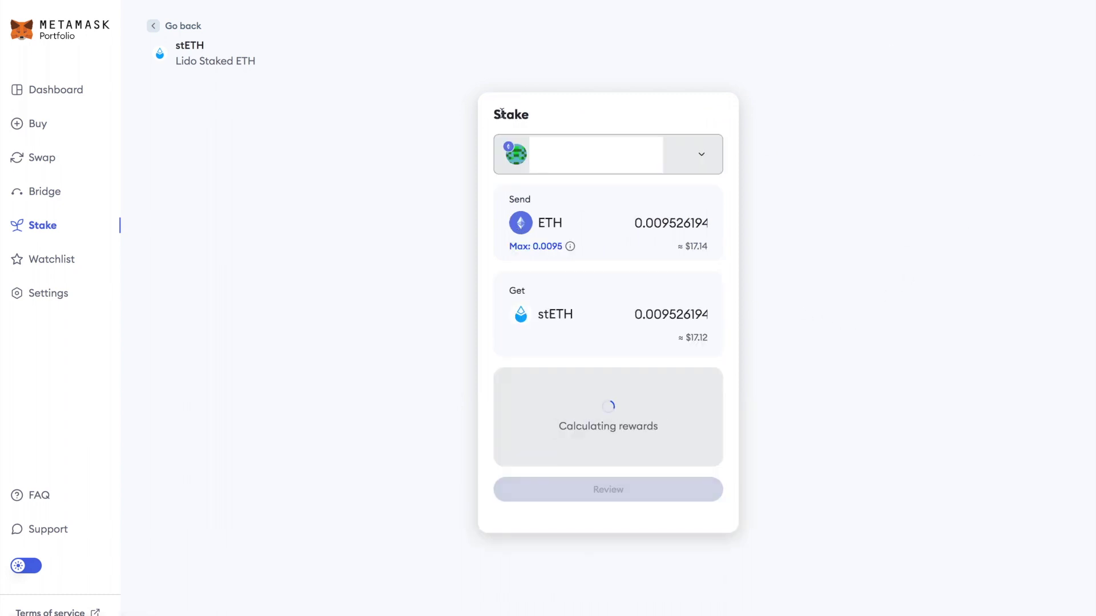
left_click(153, 26)
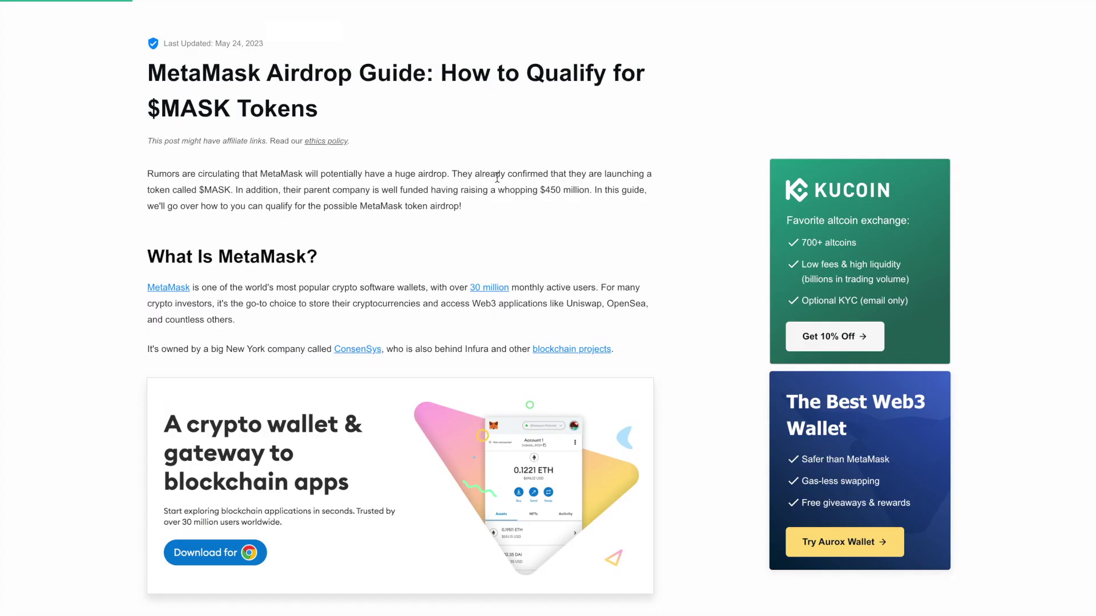
- Scroll the airdrop guide past the Bridge and Stake tips and highlight the 'Donate to MetaMask via Gitcoin' heading
scroll(497, 177, "up", 1)
scroll(574, 221, "down", 1)
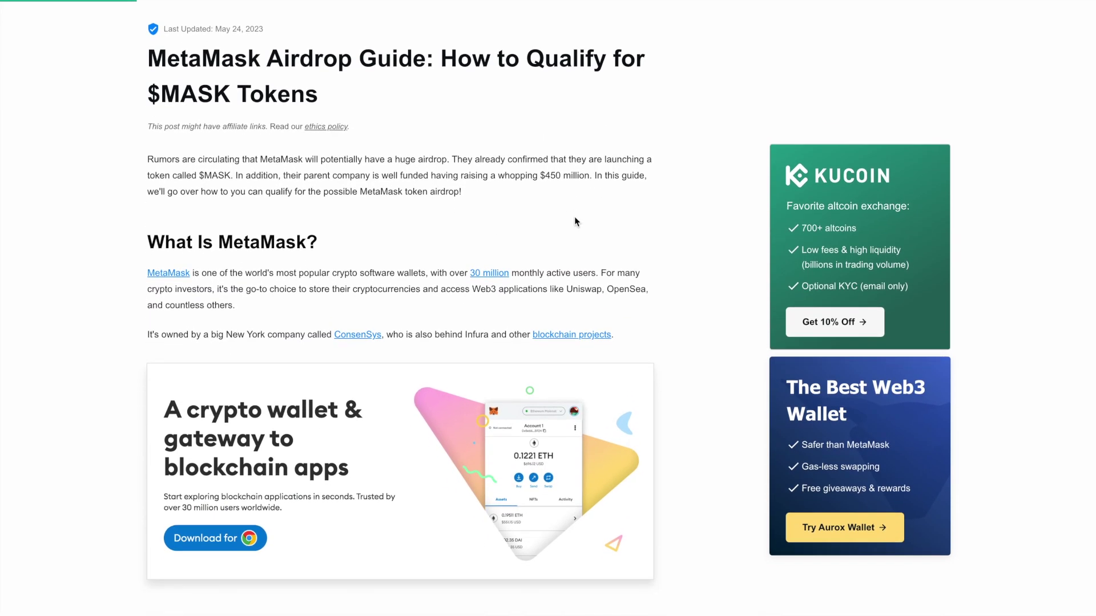
scroll(574, 221, "down", 3)
scroll(574, 221, "down", 5)
scroll(574, 222, "down", 10)
scroll(574, 221, "down", 10)
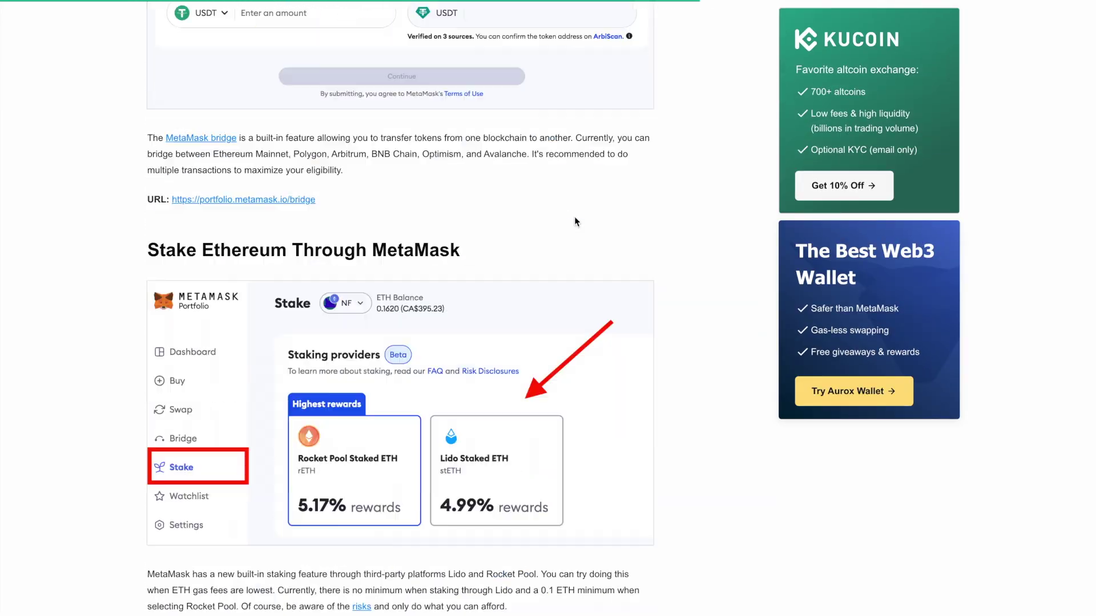
scroll(574, 221, "down", 15)
scroll(574, 221, "up", 1)
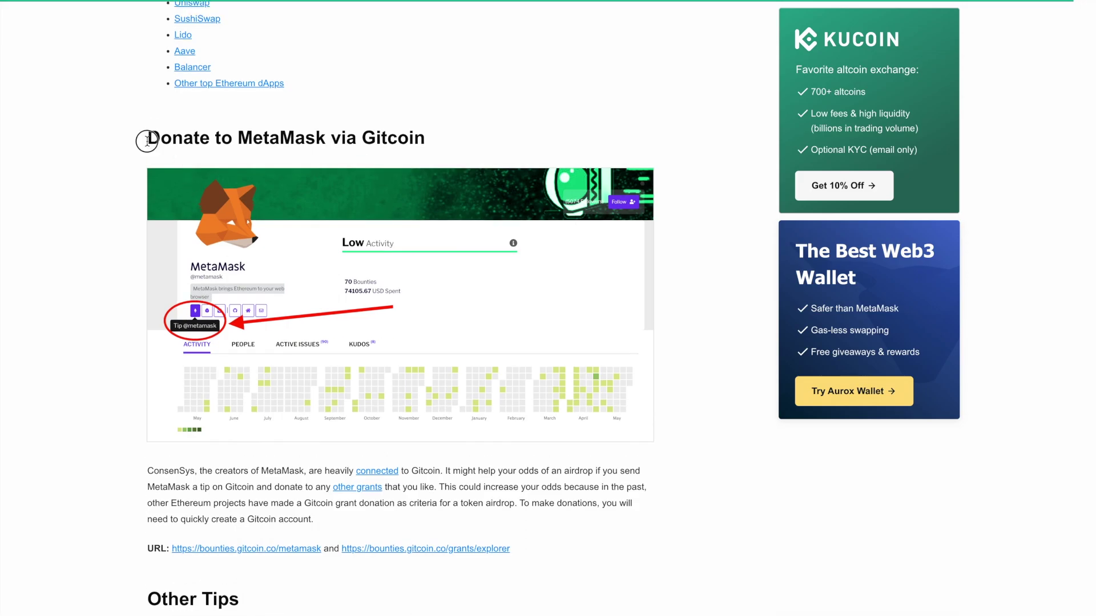
left_click_drag(147, 140, 487, 140)
scroll(487, 141, "down", 1)
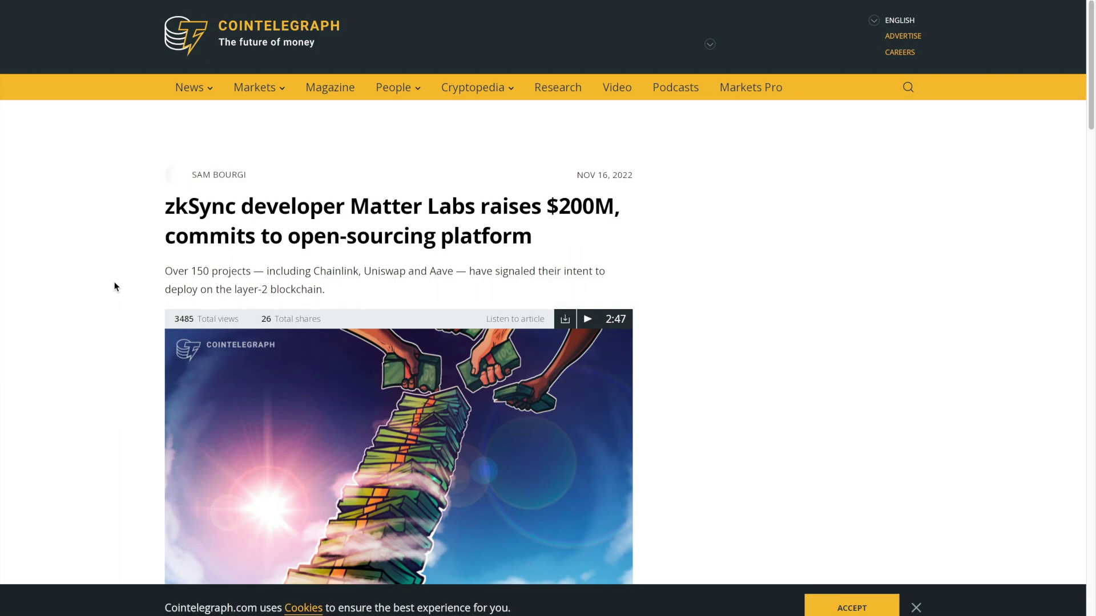
- Highlight 'zkSync' in the headline and the sentence that Matter Labs has raised $458 million
scroll(114, 286, "down", 3)
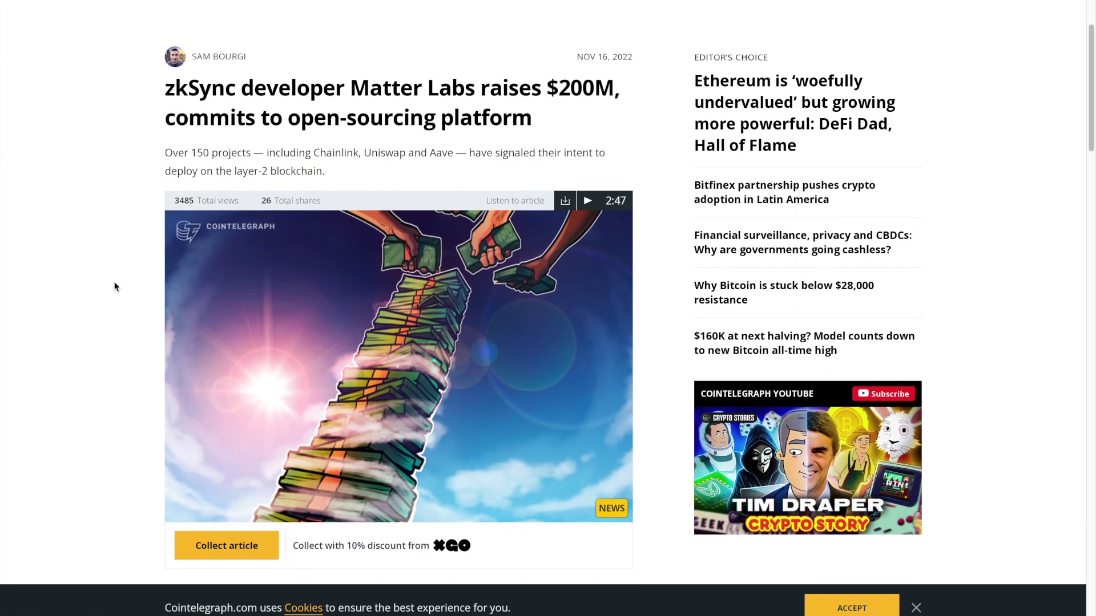
double_click(200, 82)
scroll(415, 143, "down", 9)
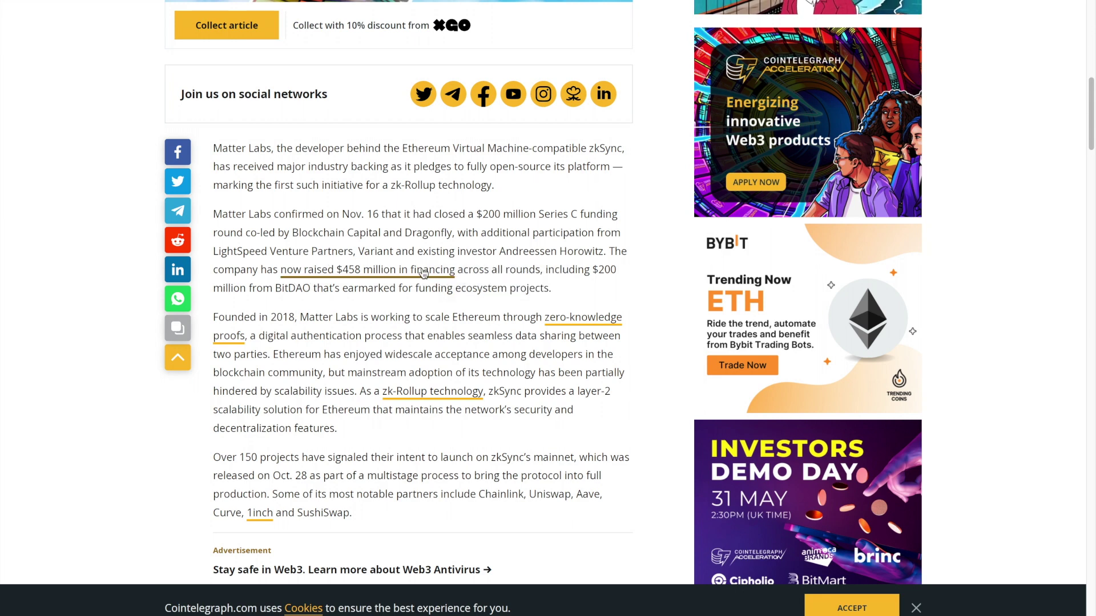
left_click_drag(473, 271, 255, 279)
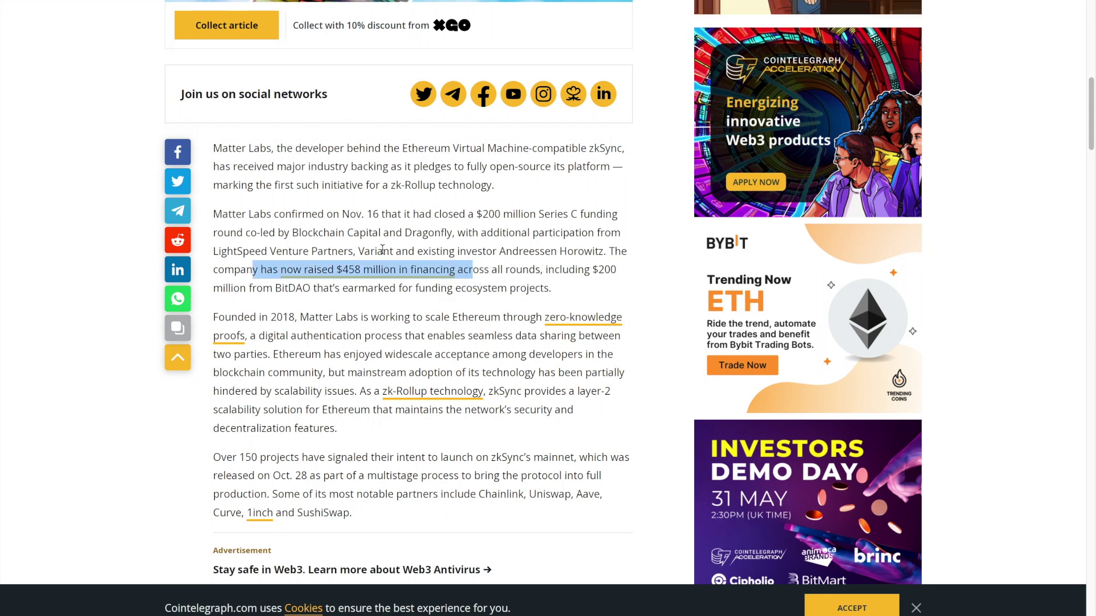